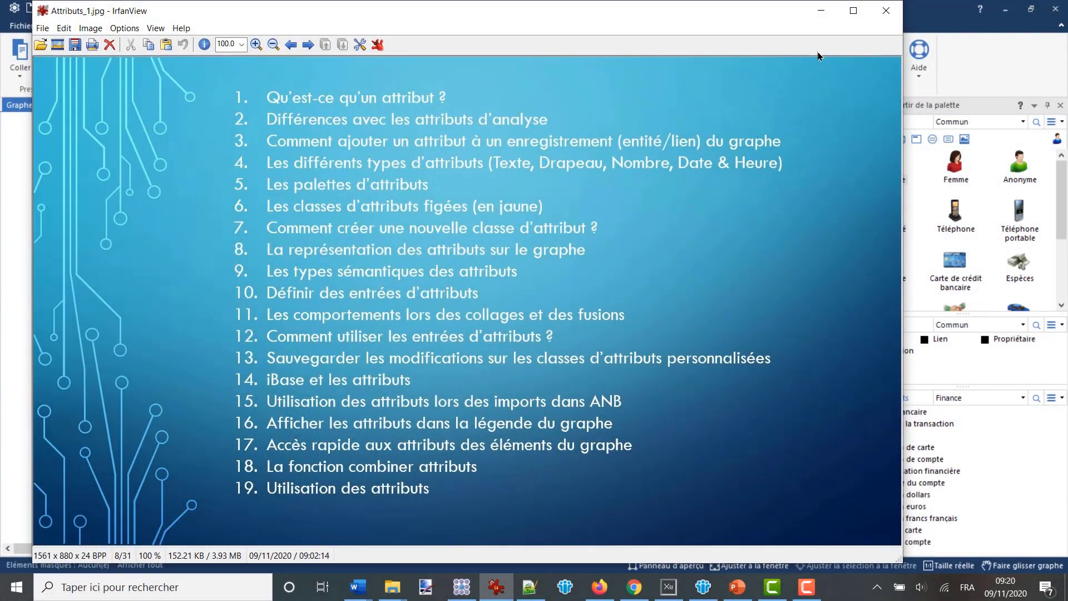
Switch to the IBM i2 Analyst's Notebook chart and review the attributes assigned to its man icon.
{"action": "left_click", "coordinate": [821, 10]}
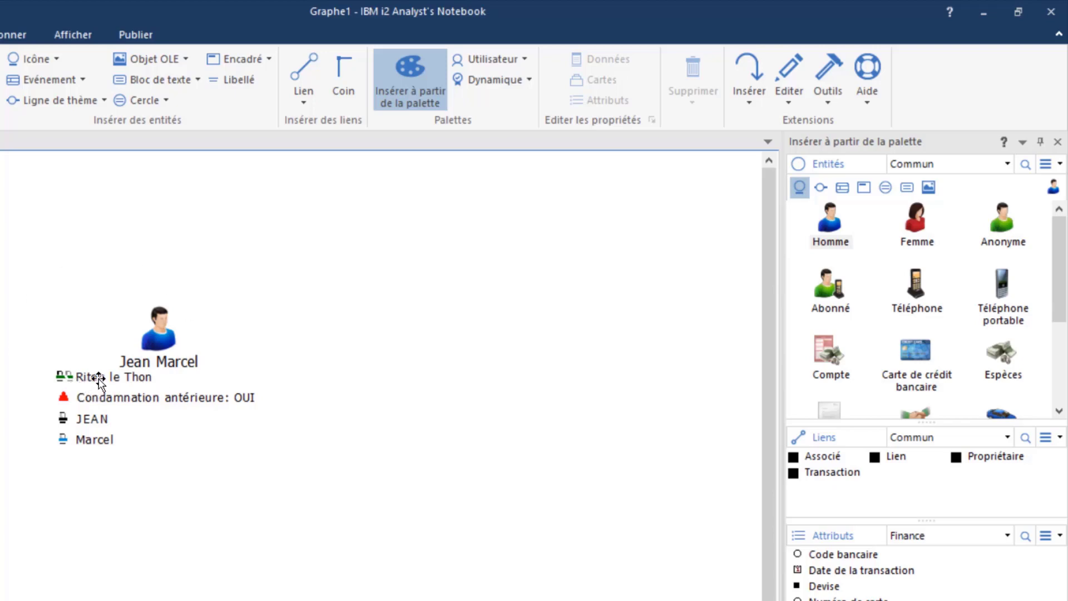
{"action": "left_click", "coordinate": [155, 325]}
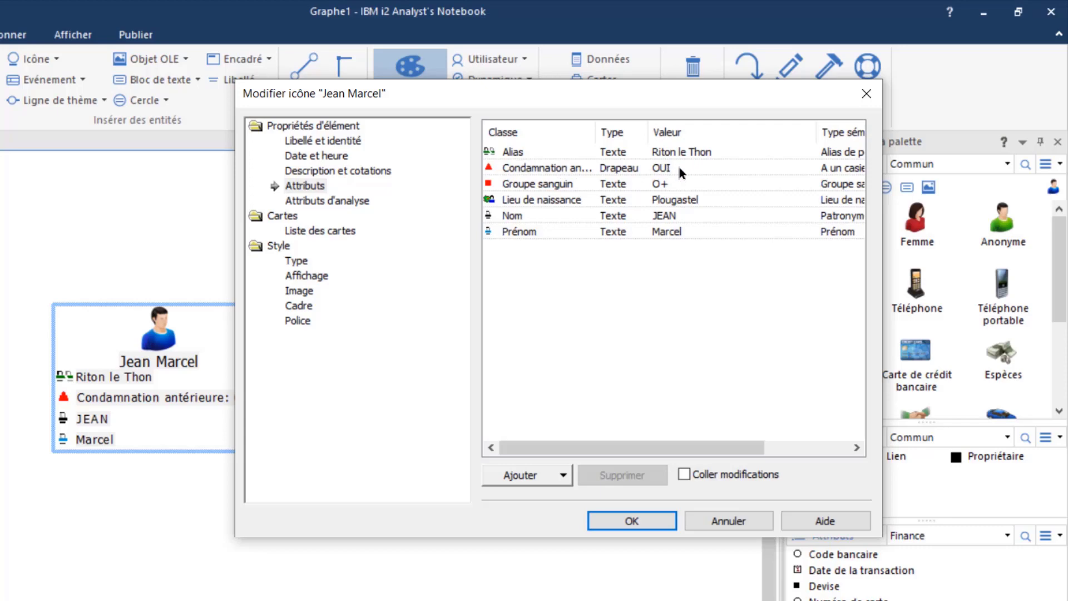
{"action": "left_click_drag", "start_coordinate": [594, 99], "coordinate": [649, 101]}
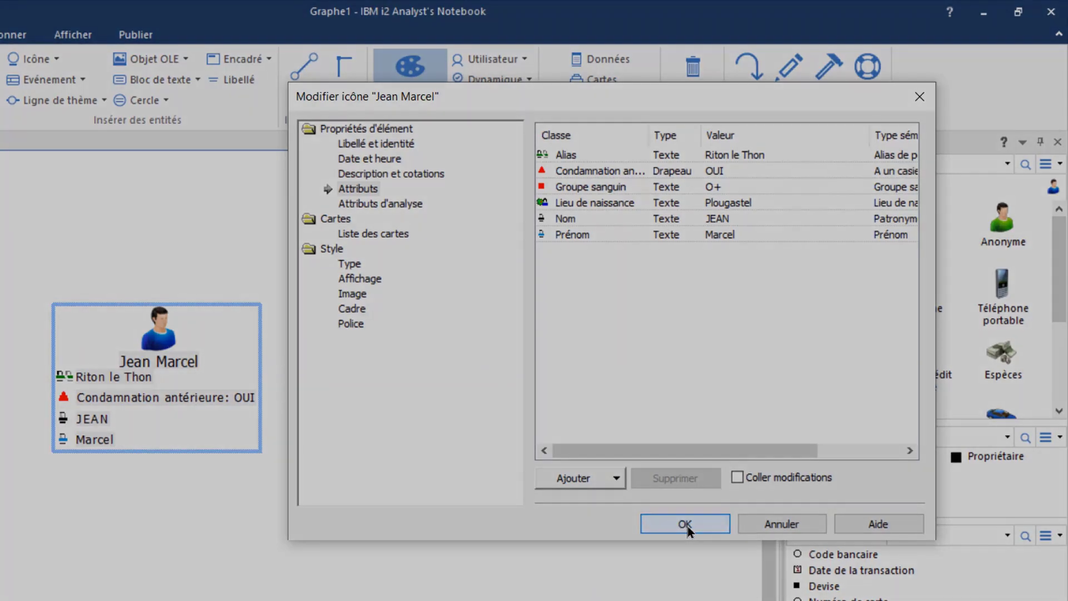
{"action": "left_click", "coordinate": [686, 525]}
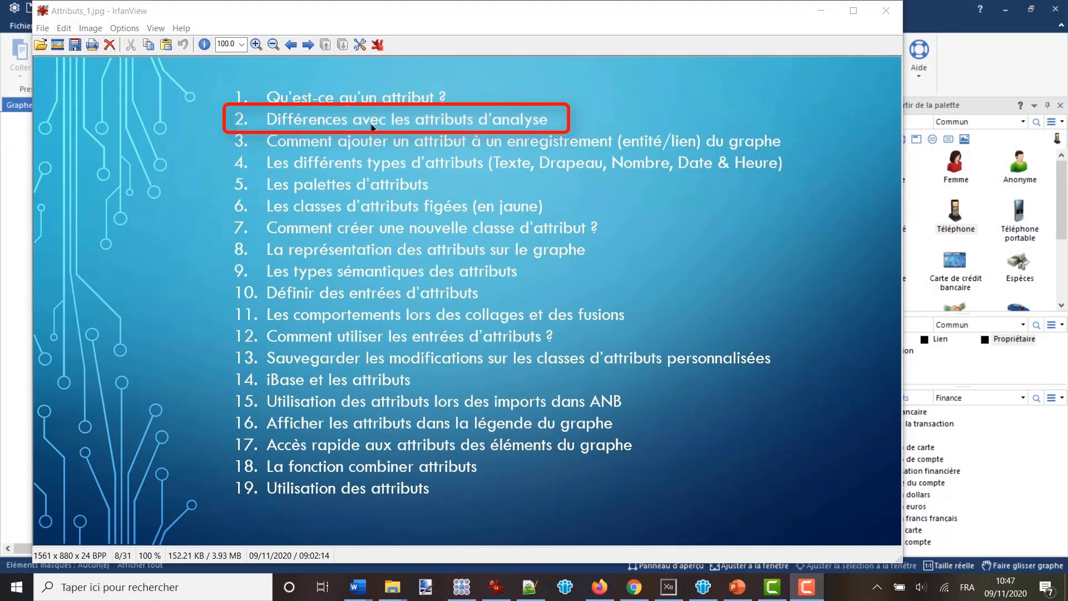
Compare the attributes and the analysis attributes of the man entity between Téléphone 1 and Homme 2.
{"action": "left_click", "coordinate": [986, 49]}
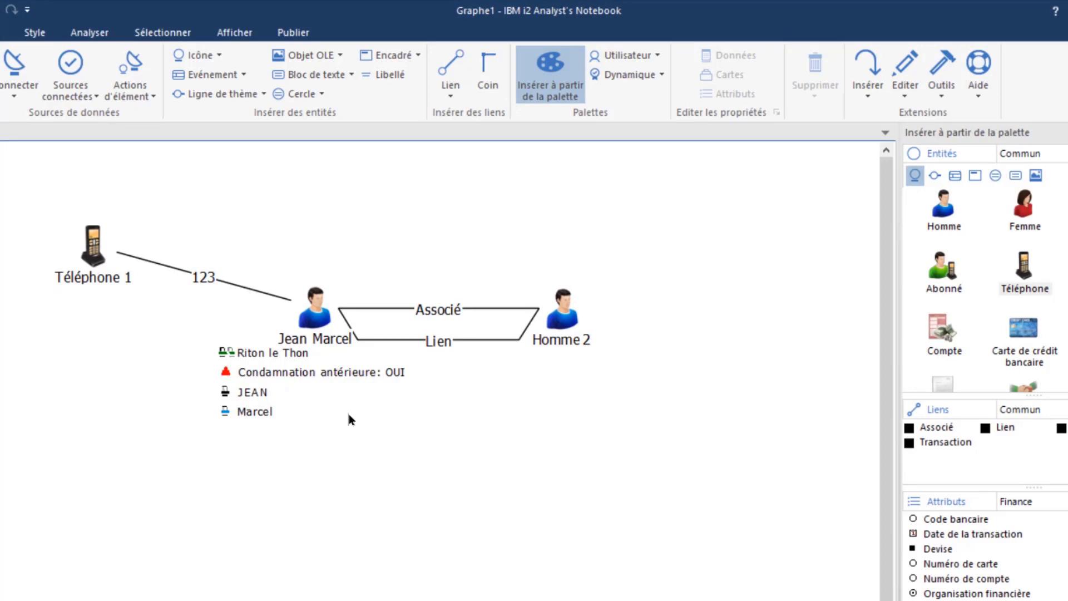
{"action": "right_click", "coordinate": [311, 312]}
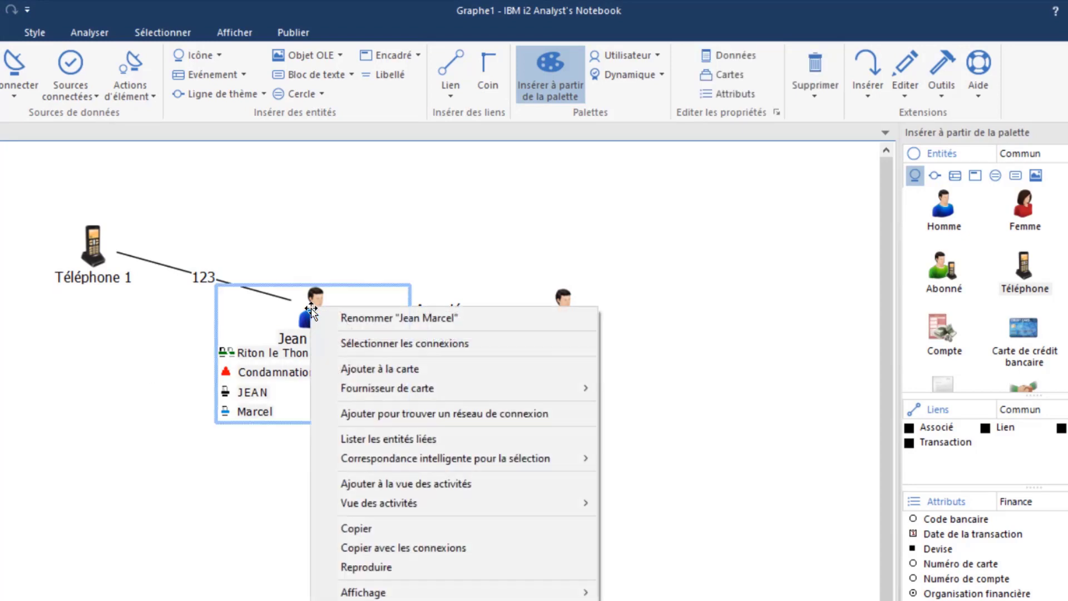
{"action": "left_click", "coordinate": [384, 600]}
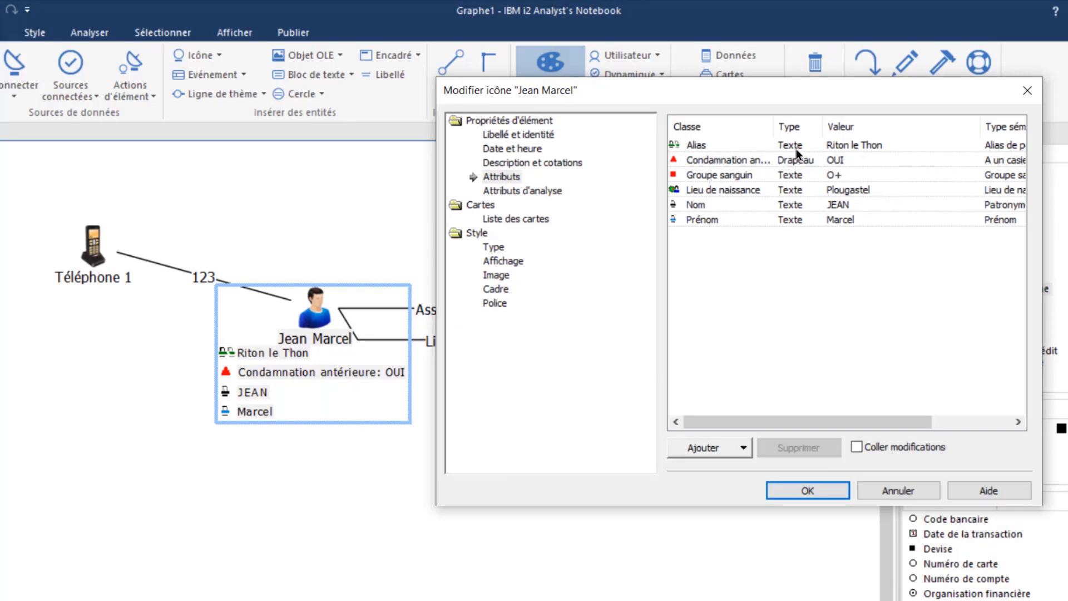
{"action": "left_click", "coordinate": [533, 192]}
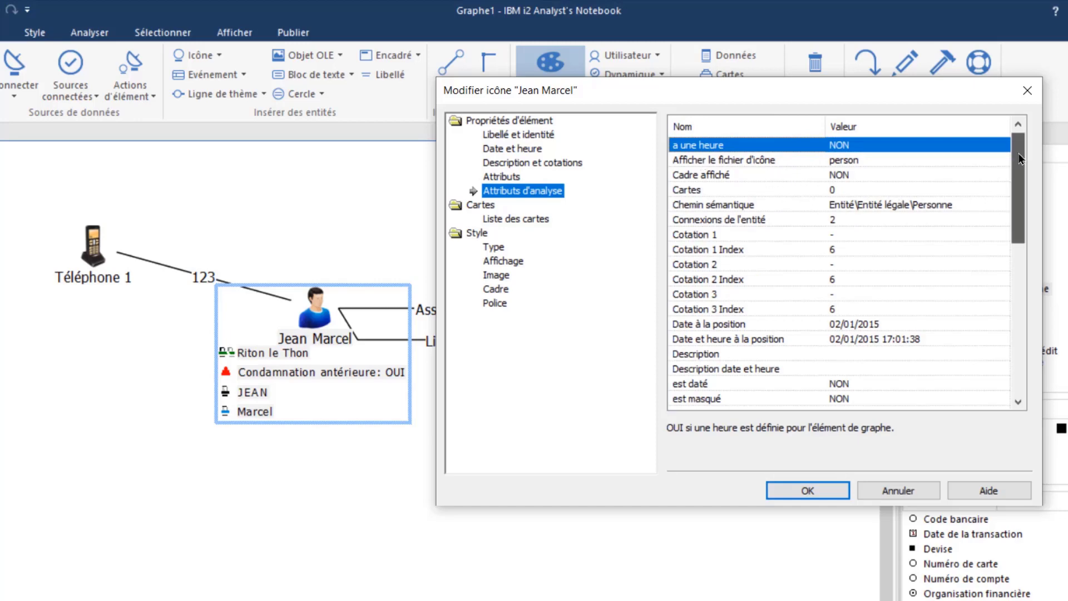
{"action": "left_click_drag", "start_coordinate": [1018, 184], "coordinate": [968, 155]}
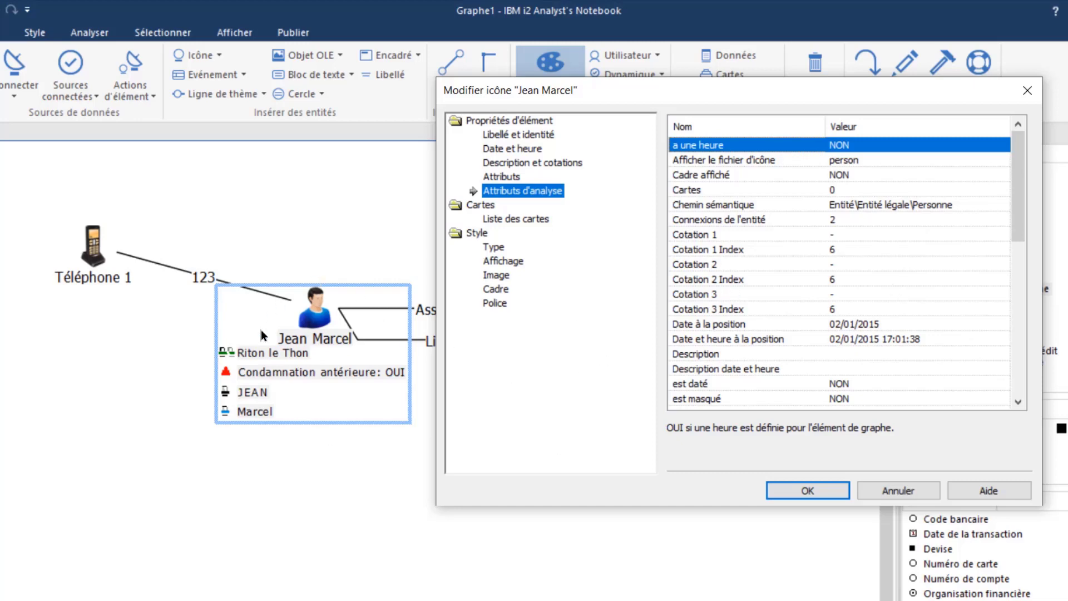
{"action": "left_click", "coordinate": [500, 178]}
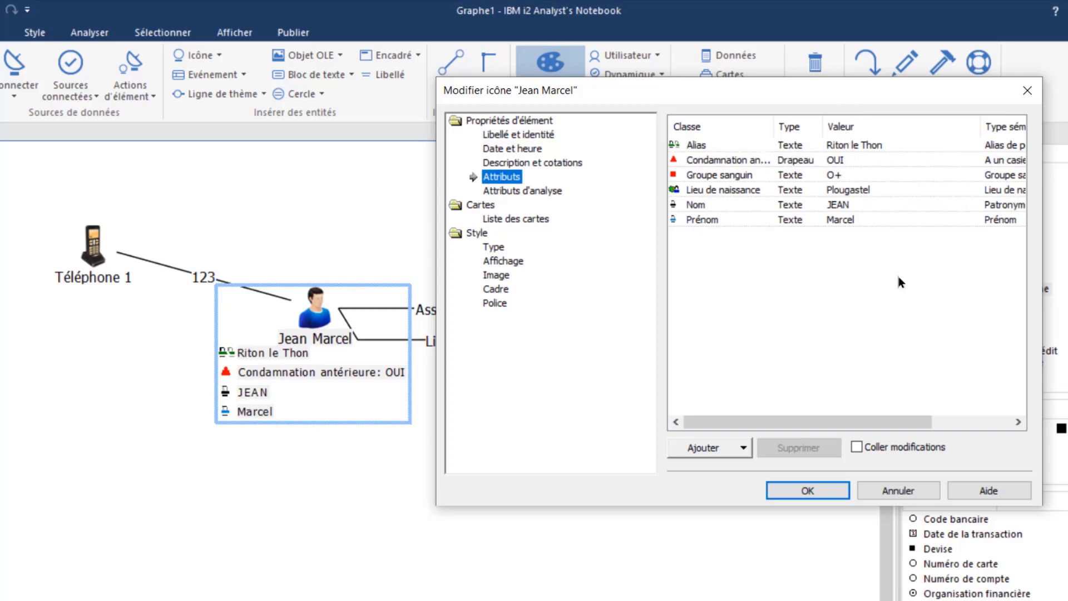
{"action": "left_click", "coordinate": [551, 192]}
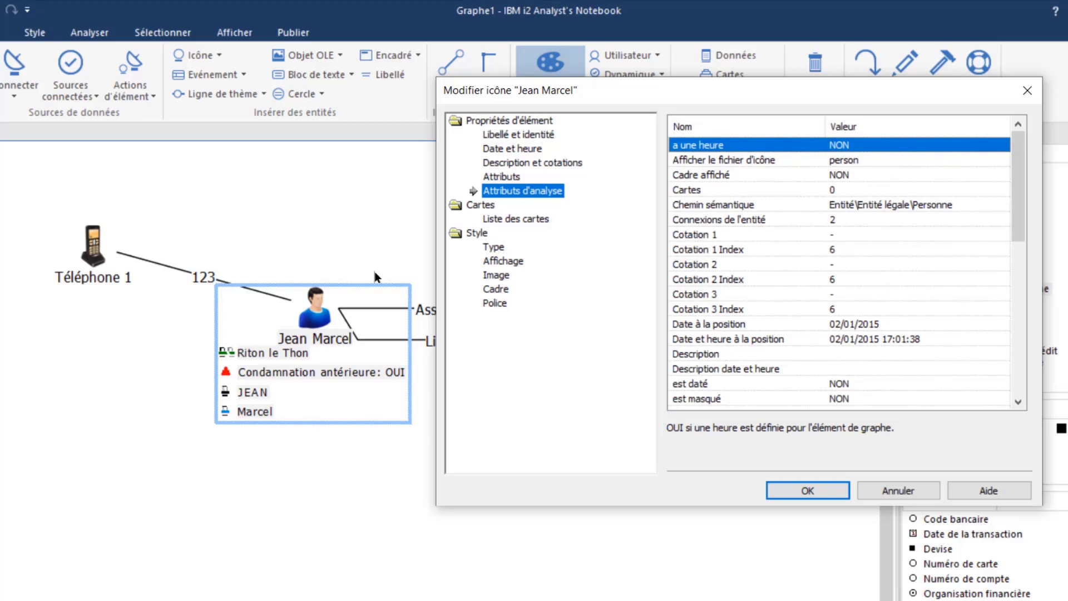
{"action": "key", "text": "Up"}
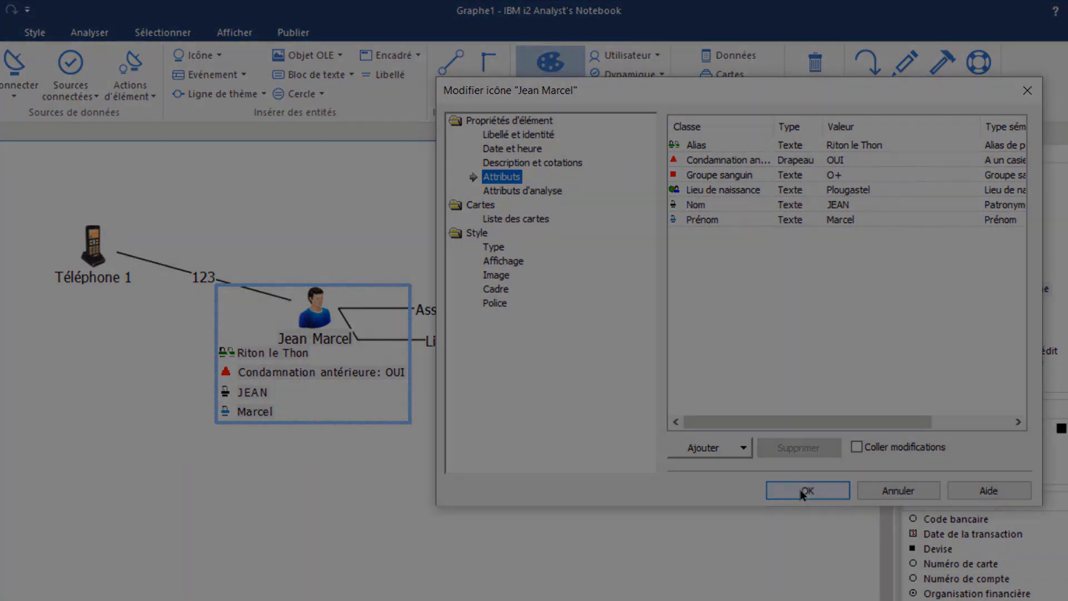
{"action": "left_click", "coordinate": [807, 490]}
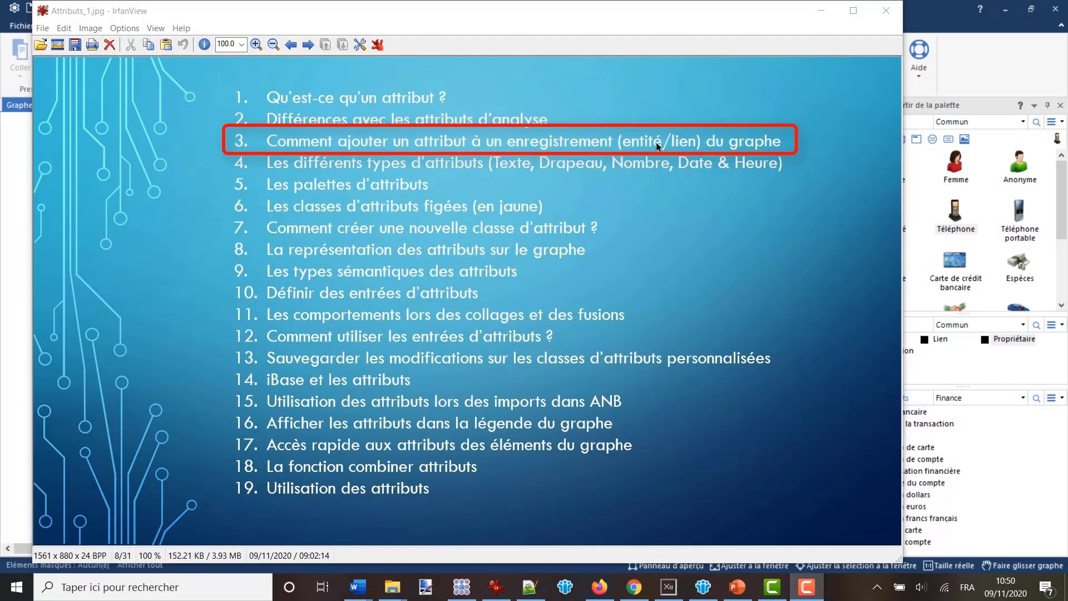
Open the attribute list of the man entity linked to Téléphone 1 and browse the attribute classes available to add.
{"action": "left_click", "coordinate": [821, 13]}
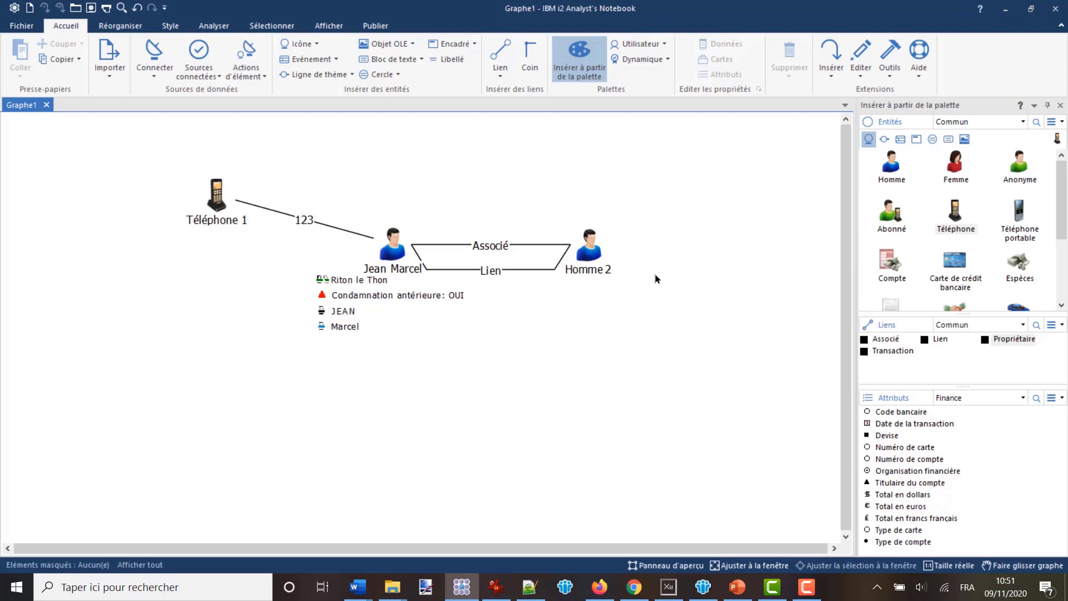
{"action": "right_click", "coordinate": [391, 240]}
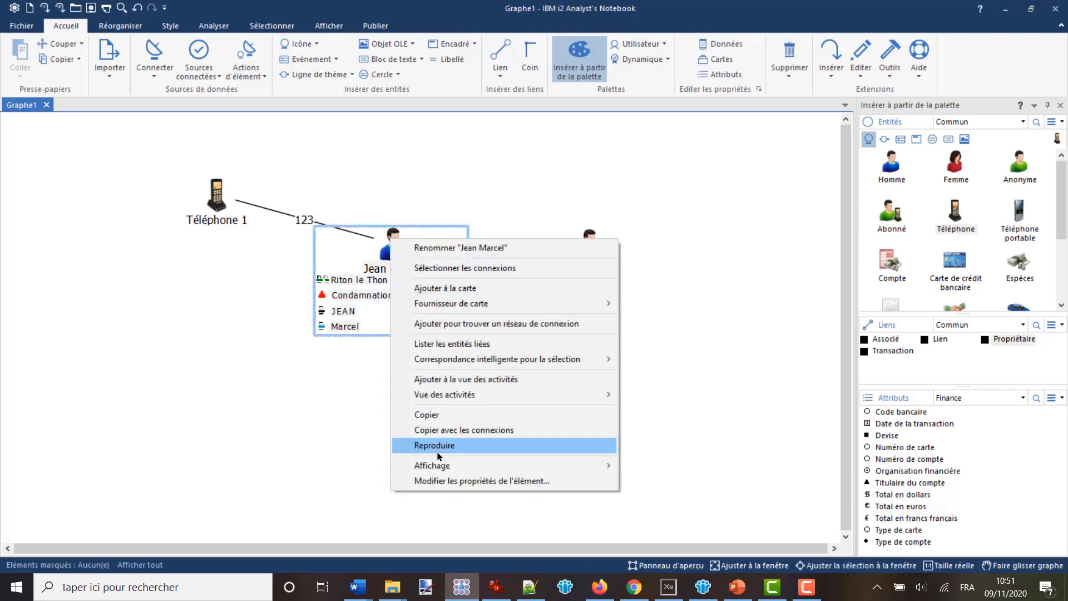
{"action": "left_click", "coordinate": [519, 199]}
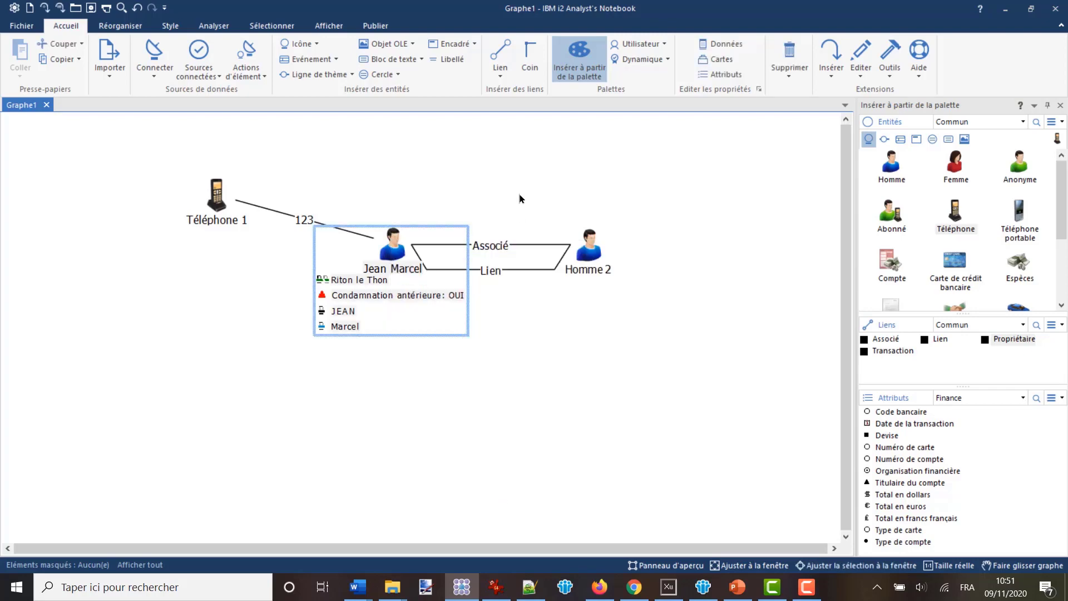
{"action": "double_click", "coordinate": [396, 247]}
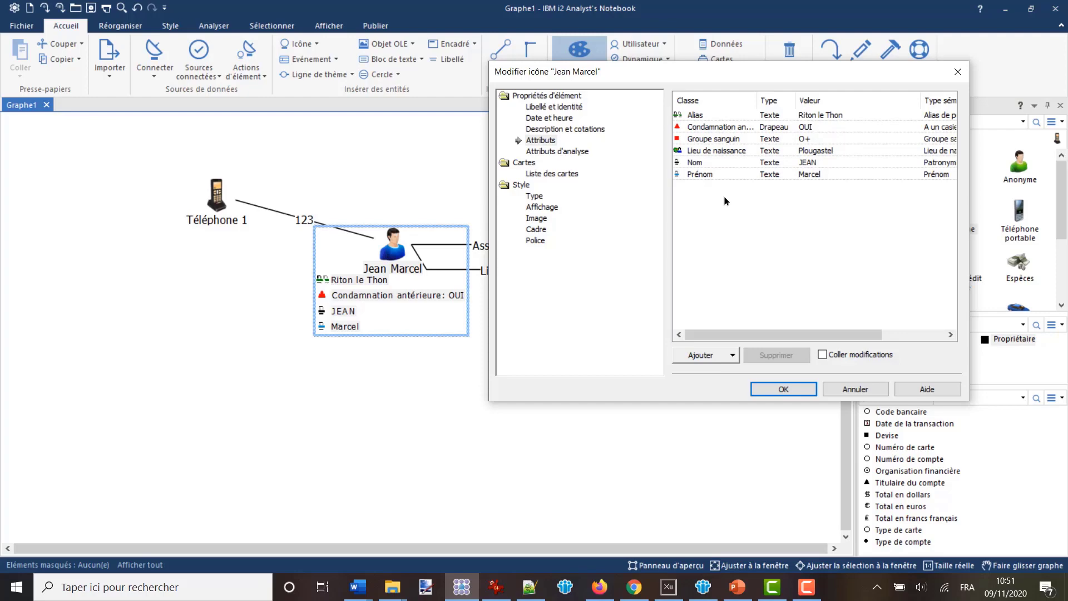
{"action": "left_click", "coordinate": [732, 356]}
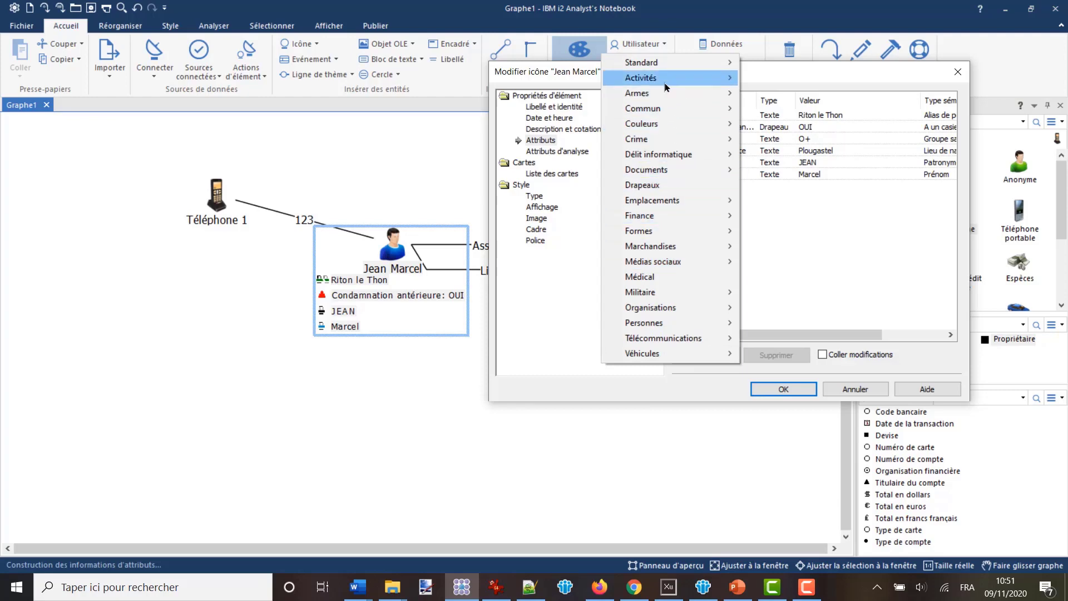
{"action": "mouse_move", "coordinate": [684, 294]}
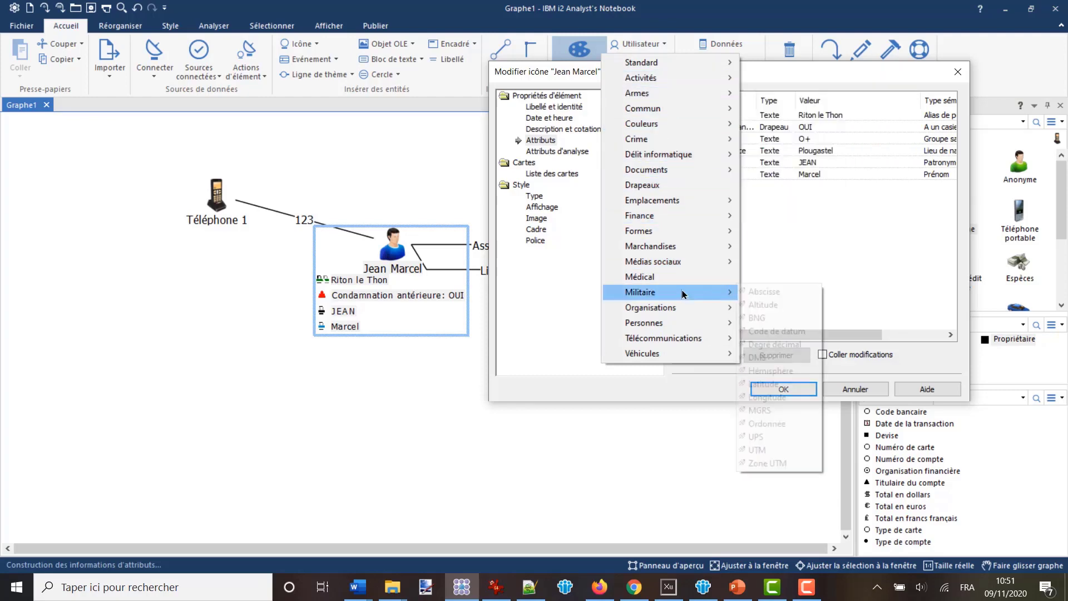
{"action": "mouse_move", "coordinate": [664, 64]}
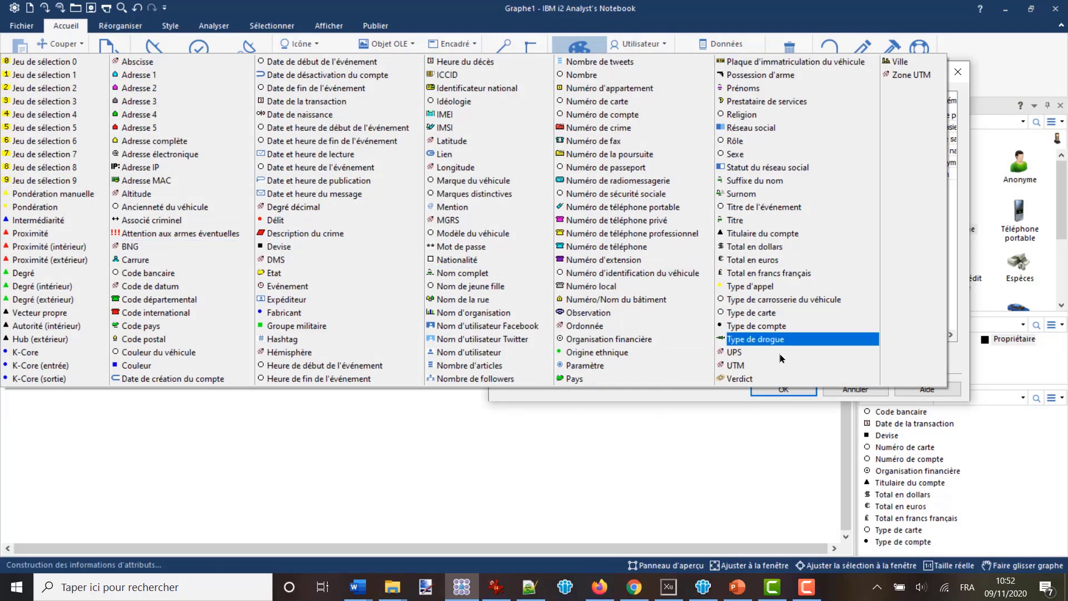
{"action": "left_click", "coordinate": [706, 398]}
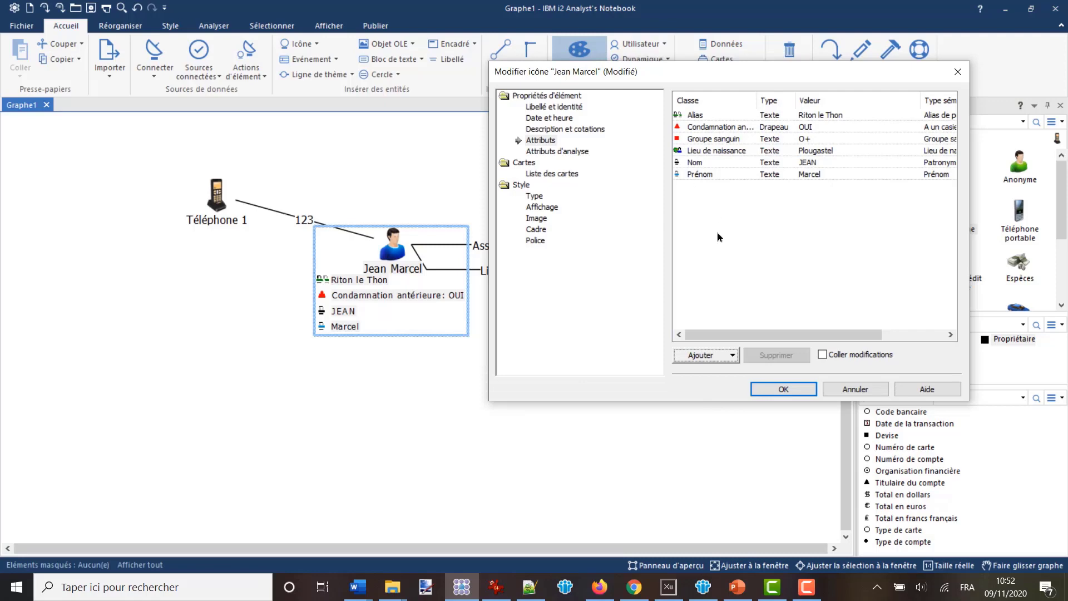
Add the Carrure attribute from the Personnes category to the man entity with the value Mince.
{"action": "left_click", "coordinate": [732, 358]}
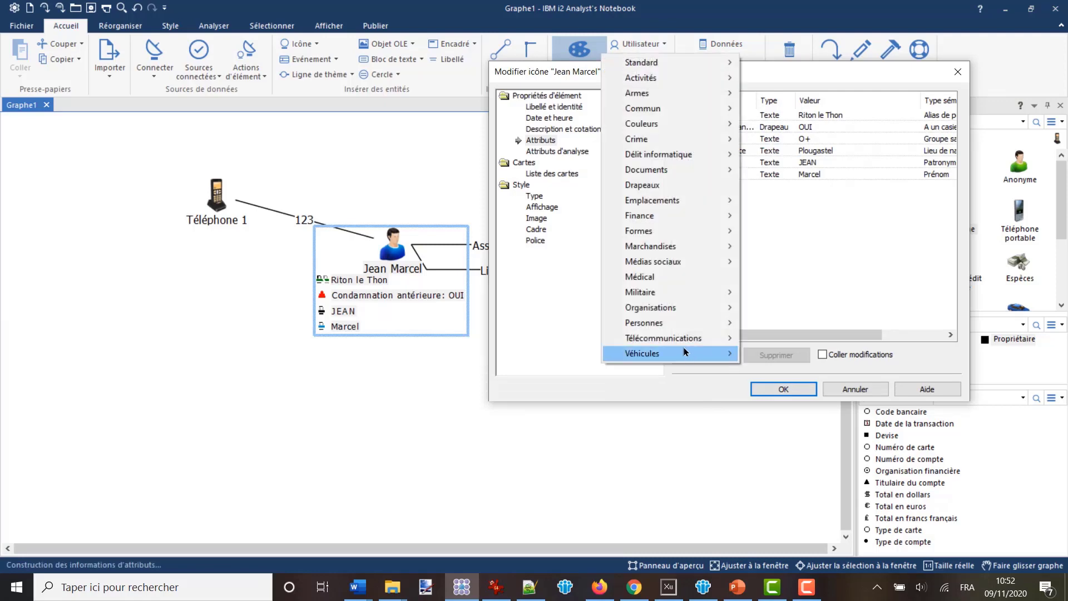
{"action": "mouse_move", "coordinate": [656, 325]}
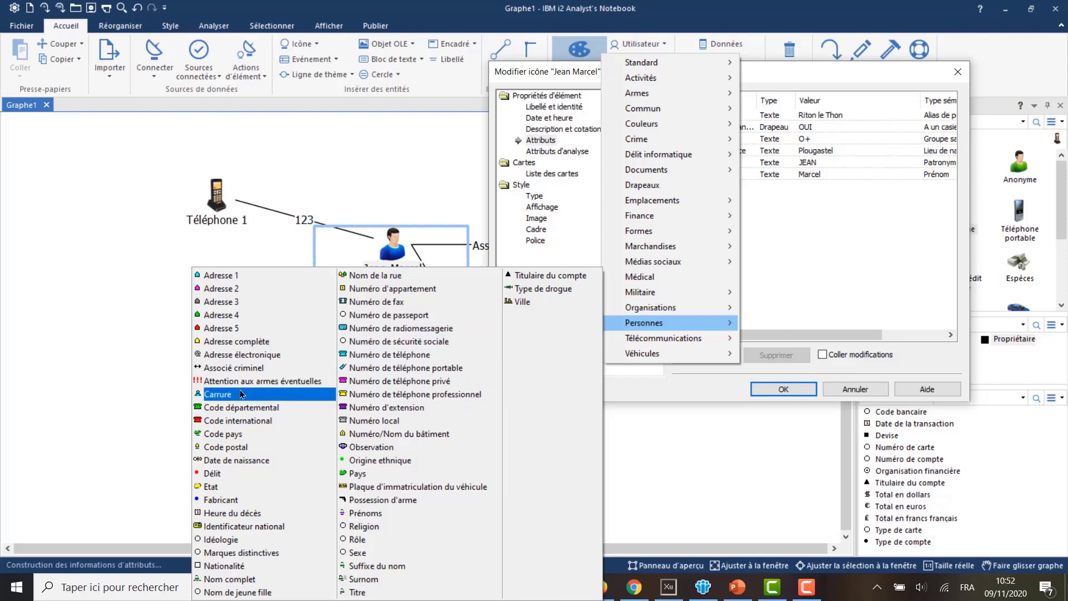
{"action": "left_click", "coordinate": [218, 397]}
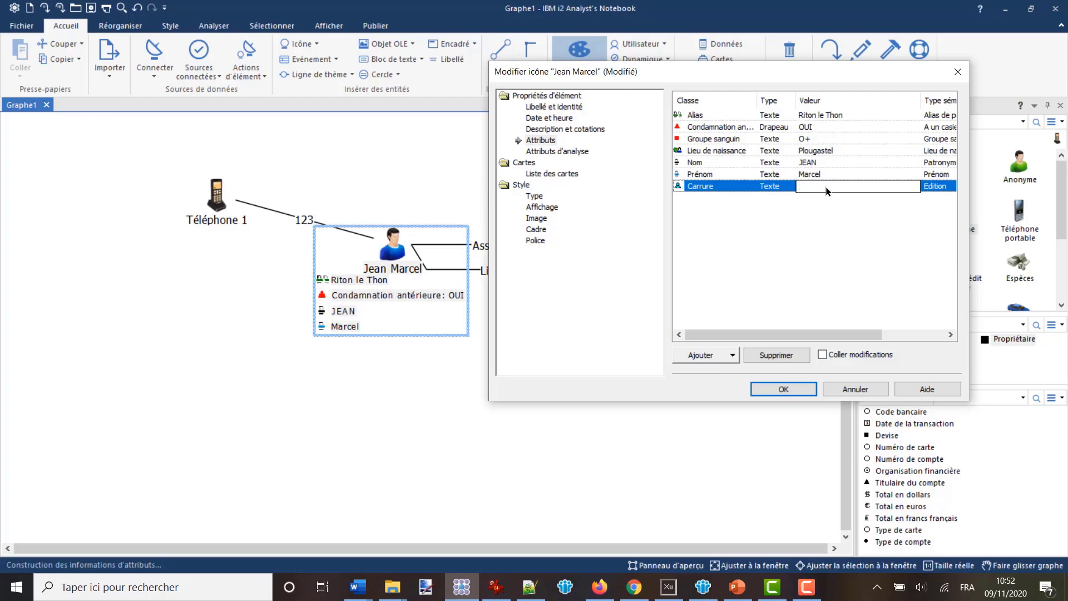
{"action": "type", "text": "Mince"}
{"action": "left_click", "coordinate": [823, 323]}
{"action": "left_click_drag", "start_coordinate": [838, 335], "coordinate": [901, 335]}
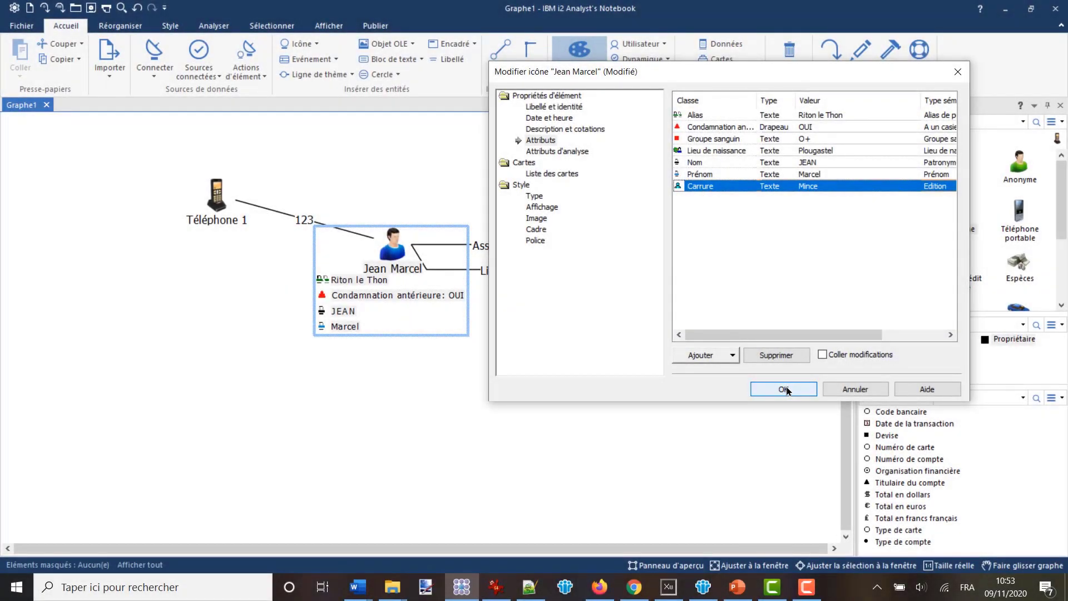
{"action": "left_click", "coordinate": [784, 390]}
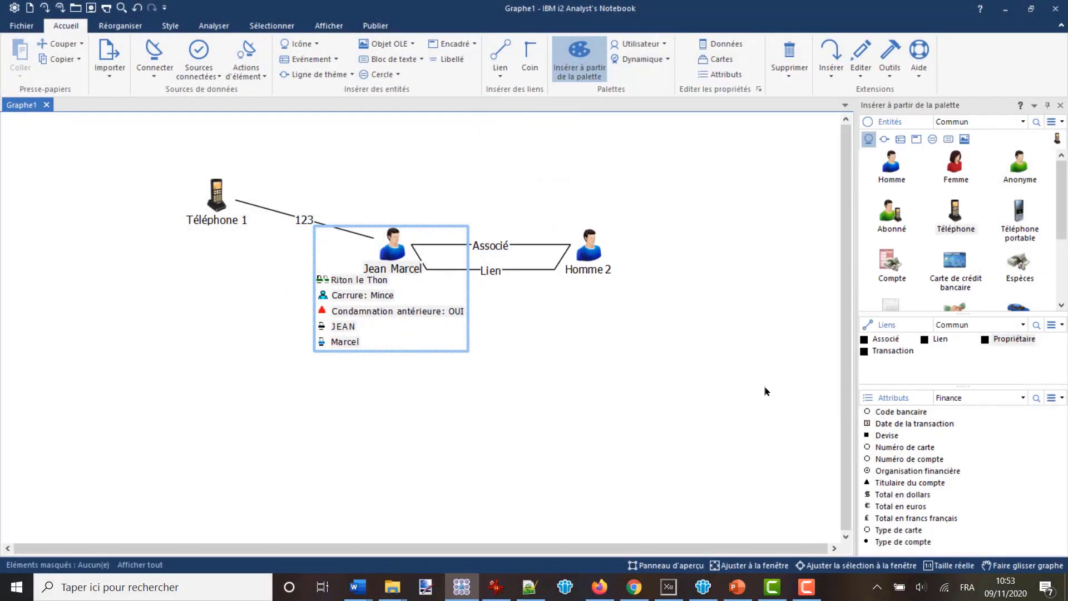
Add the Titulaire du compte attribute from the Finance category to link 123 and enter the account holder value.
{"action": "double_click", "coordinate": [300, 221]}
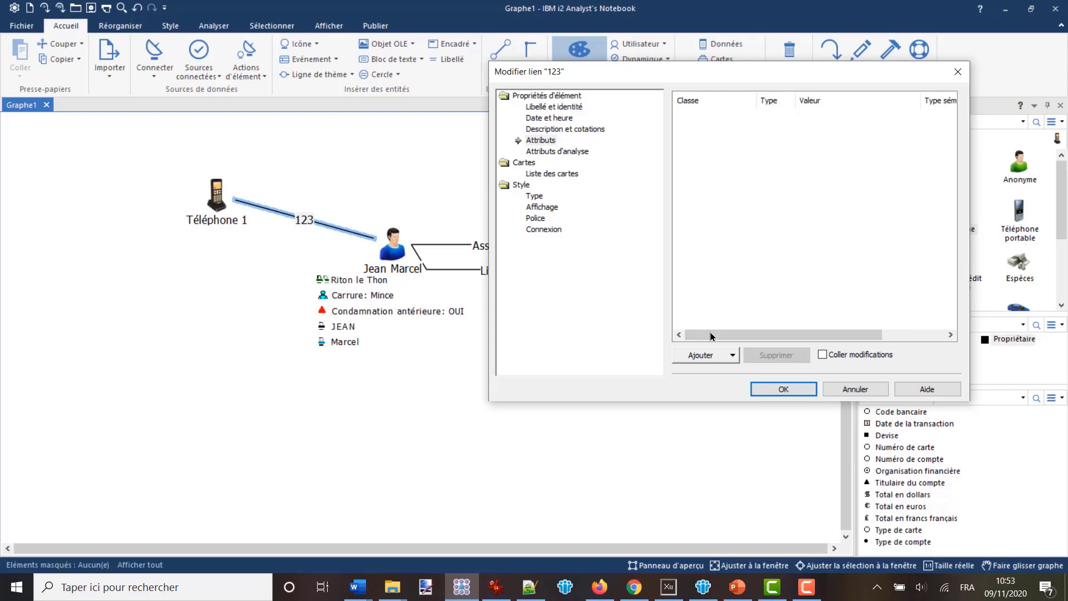
{"action": "left_click", "coordinate": [717, 355]}
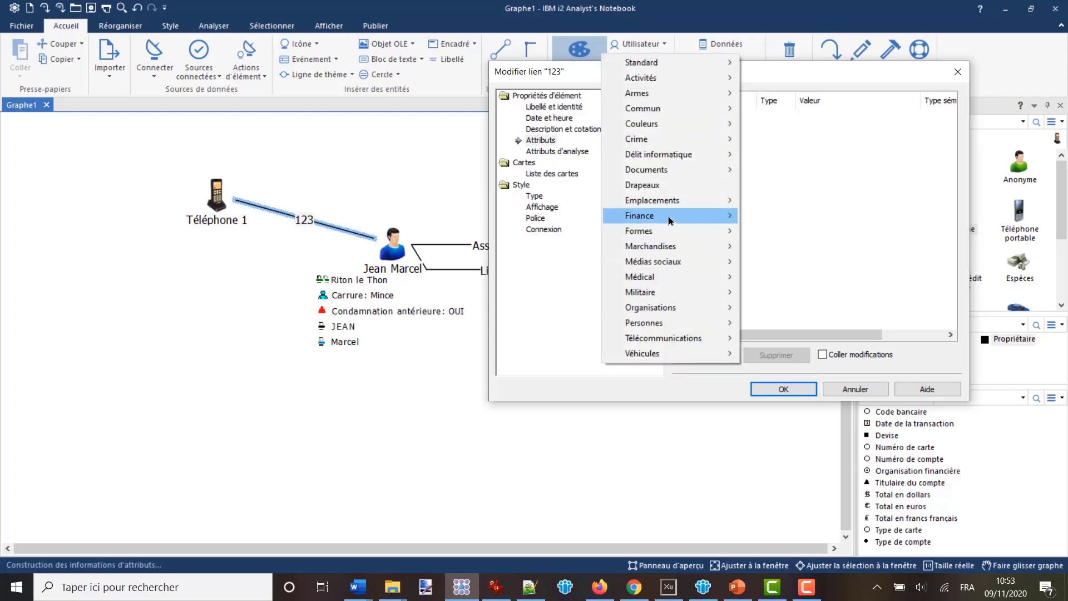
{"action": "mouse_move", "coordinate": [670, 217]}
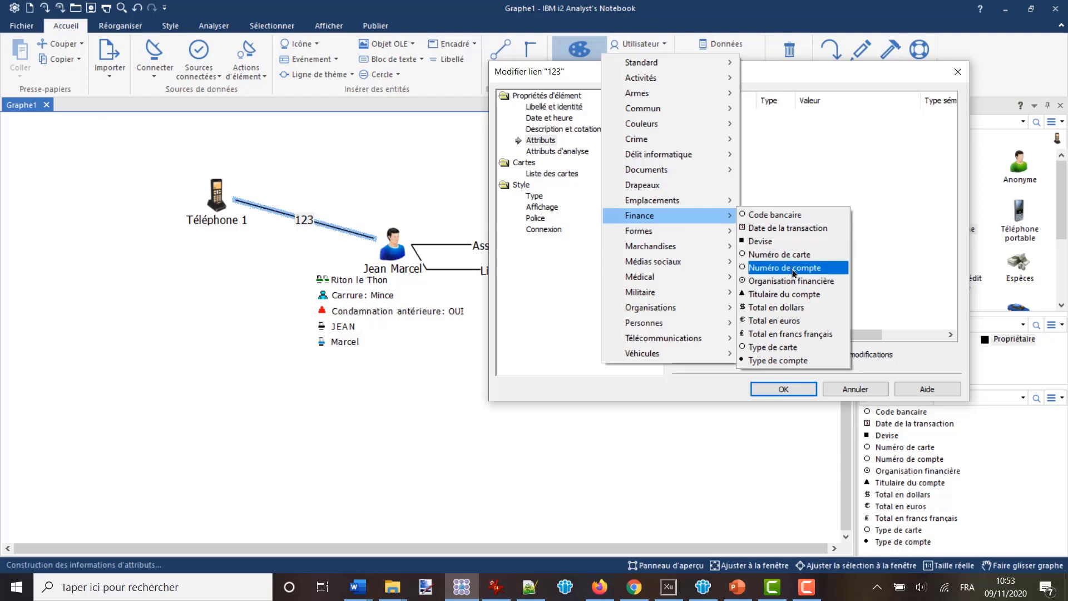
{"action": "left_click", "coordinate": [792, 294]}
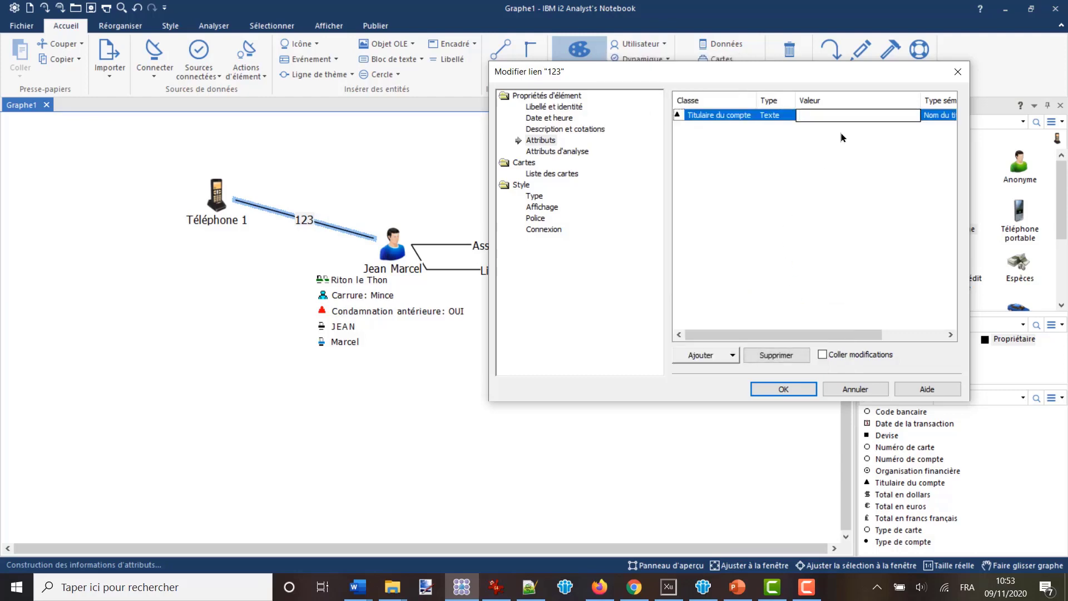
{"action": "type", "text": "565656"}
{"action": "left_click", "coordinate": [783, 393]}
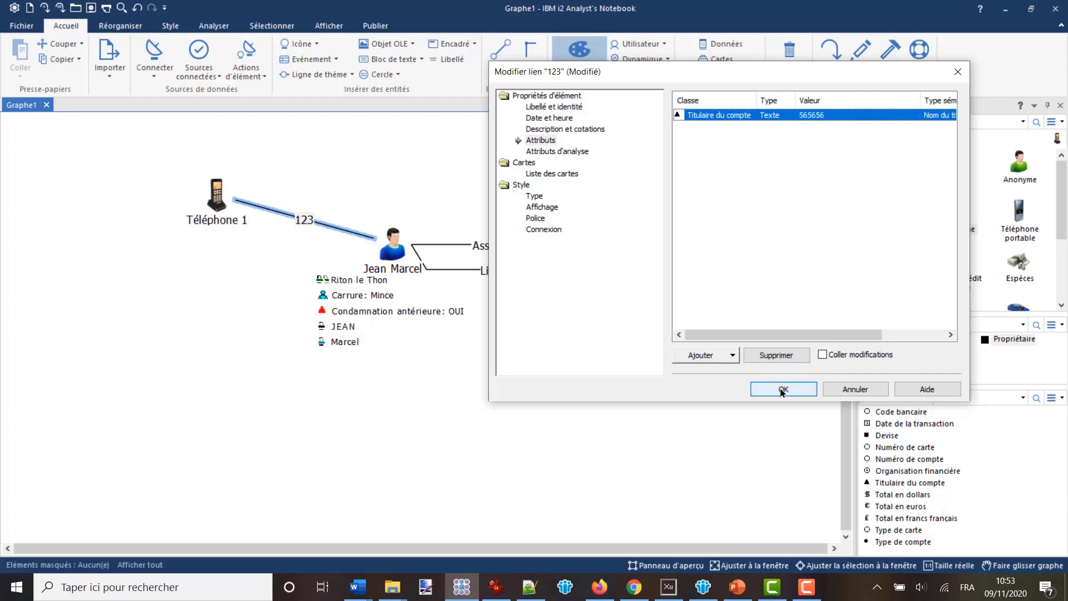
{"action": "left_click", "coordinate": [783, 390]}
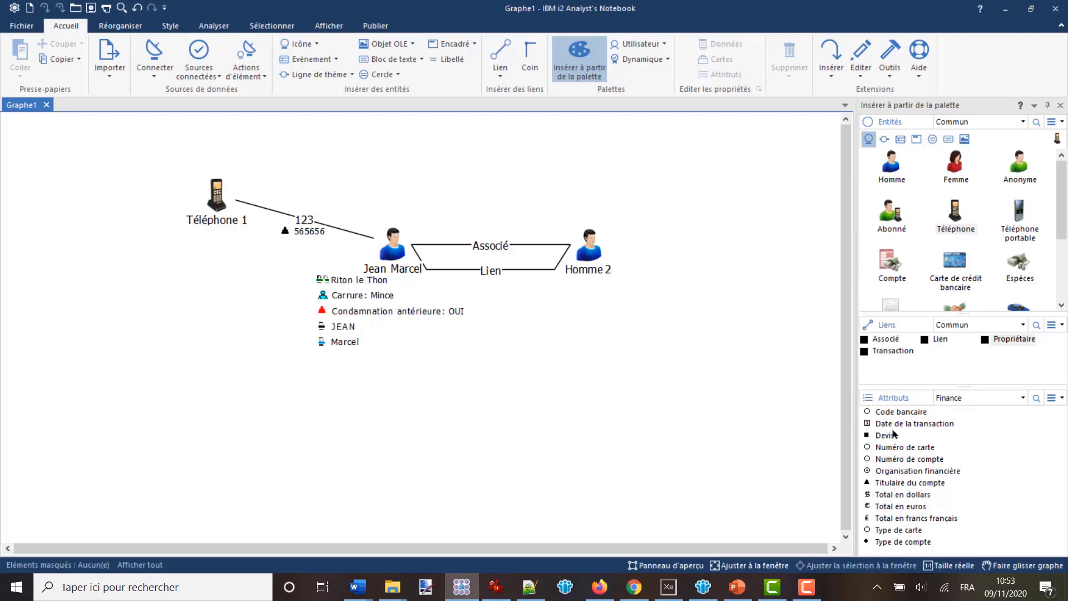
Add the Possession d'arme attribute from the Armes category to the man entity linked to Téléphone 1 with the value OUI.
{"action": "left_click", "coordinate": [1013, 403]}
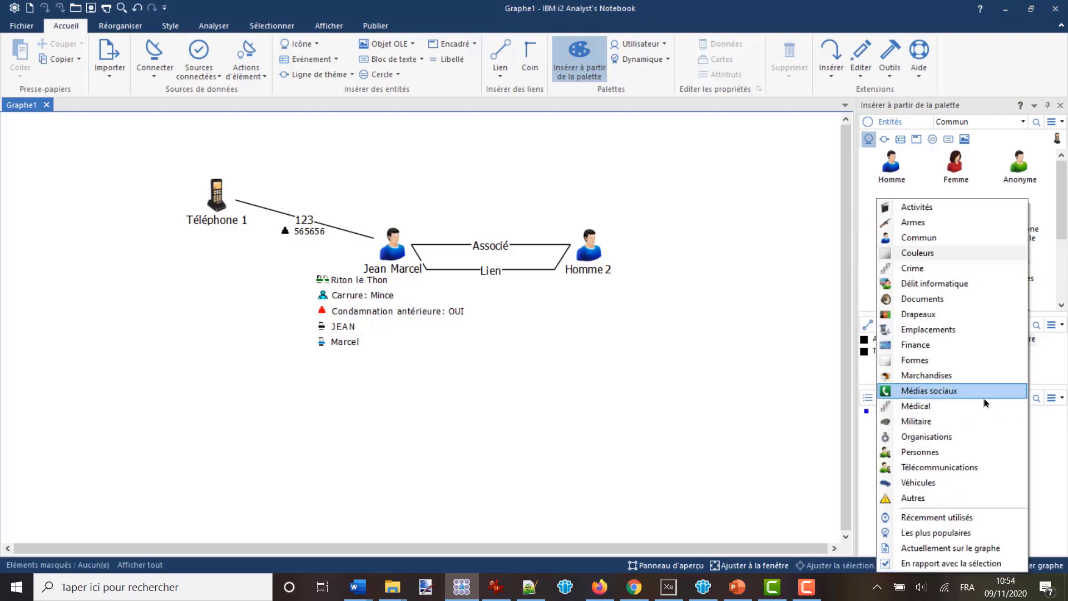
{"action": "left_click", "coordinate": [917, 222]}
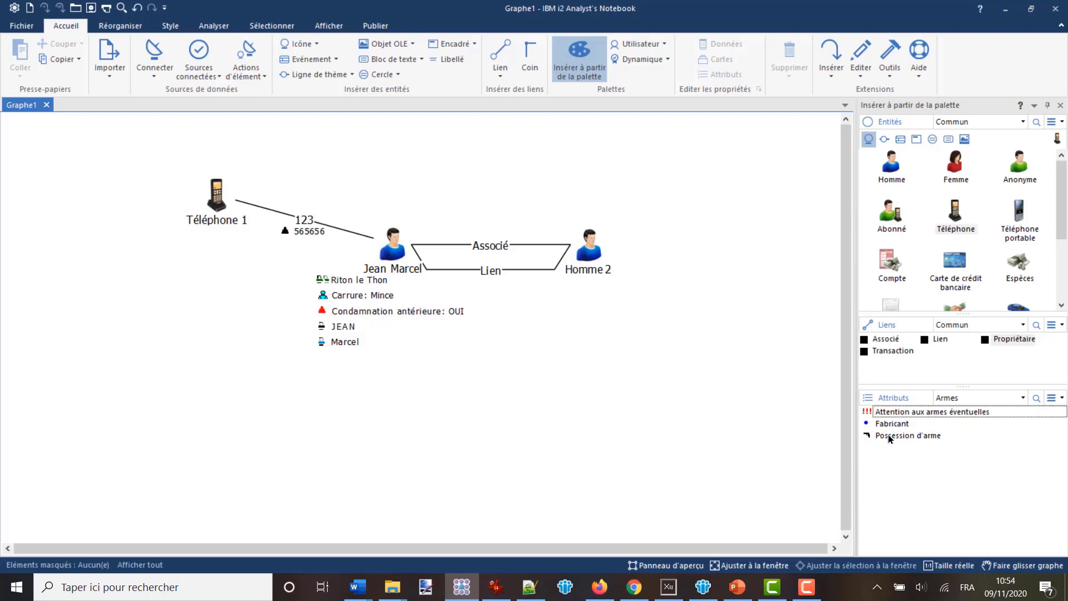
{"action": "left_click_drag", "start_coordinate": [889, 438], "coordinate": [719, 441]}
{"action": "left_click_drag", "start_coordinate": [461, 310], "coordinate": [398, 247]}
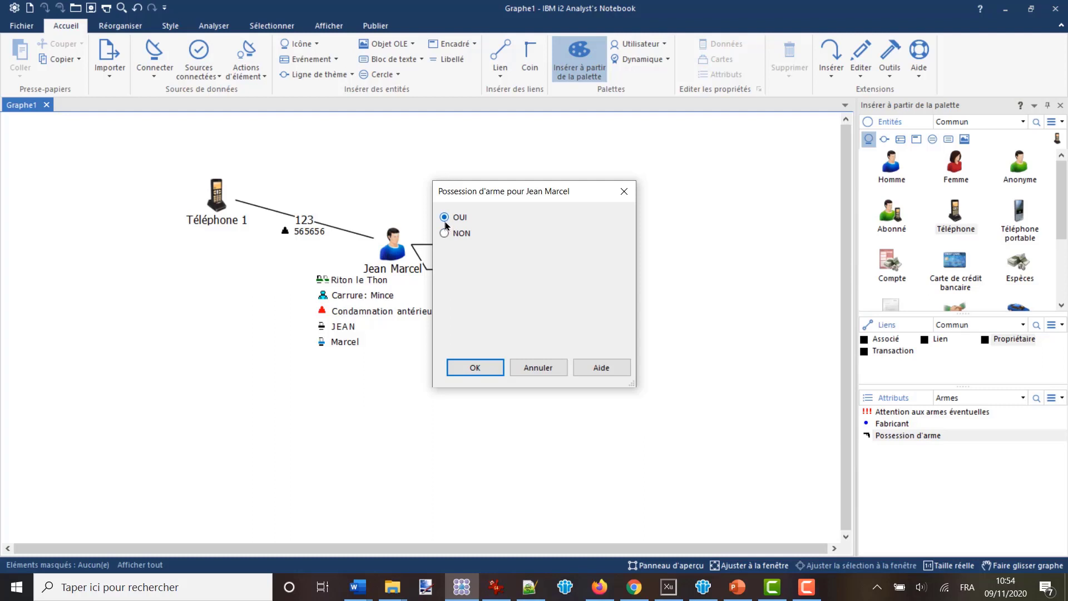
{"action": "left_click", "coordinate": [476, 368]}
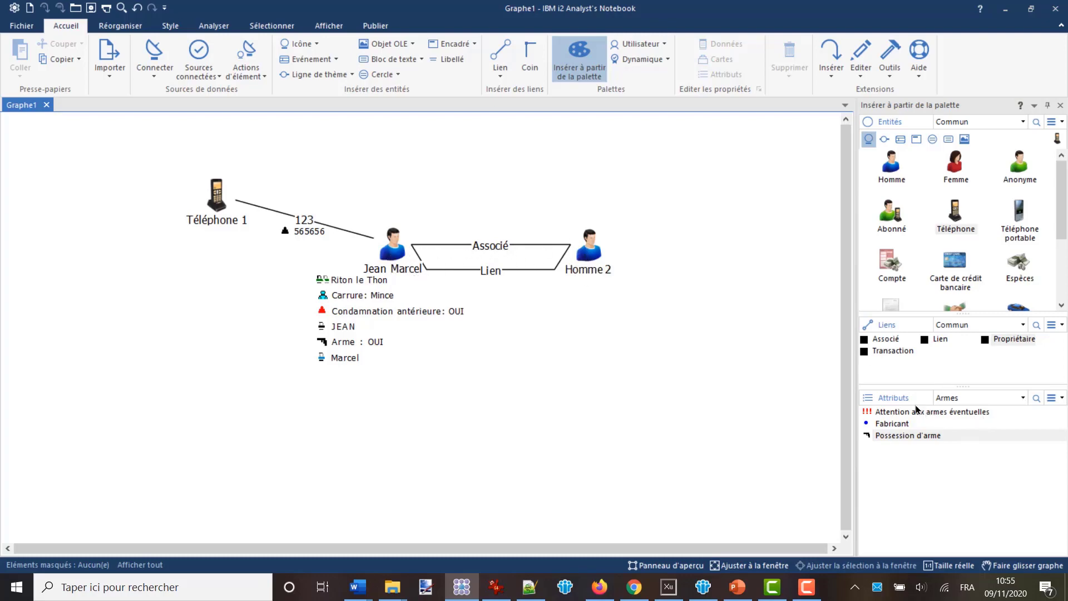
Assign the Observation attribute from the Commun category to the Associé link between the two men.
{"action": "left_click", "coordinate": [1022, 398]}
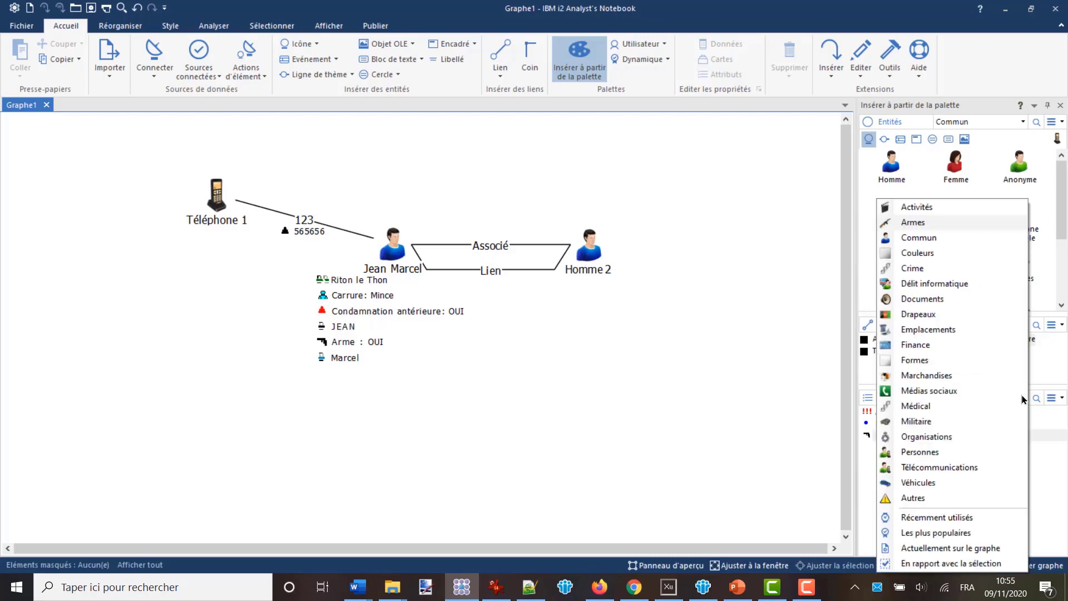
{"action": "left_click", "coordinate": [939, 239]}
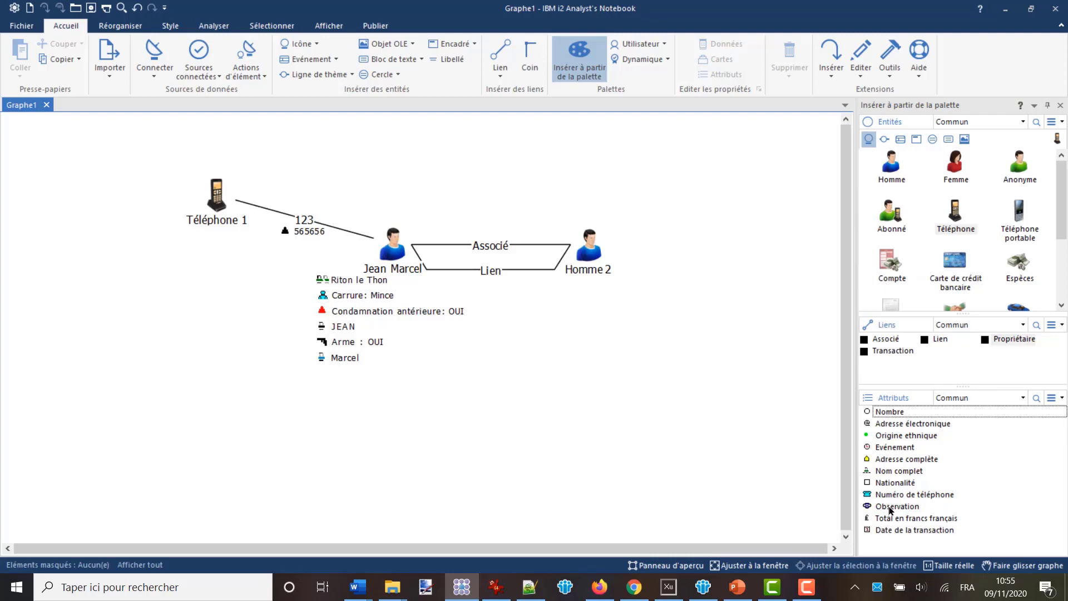
{"action": "left_click_drag", "start_coordinate": [890, 508], "coordinate": [496, 246]}
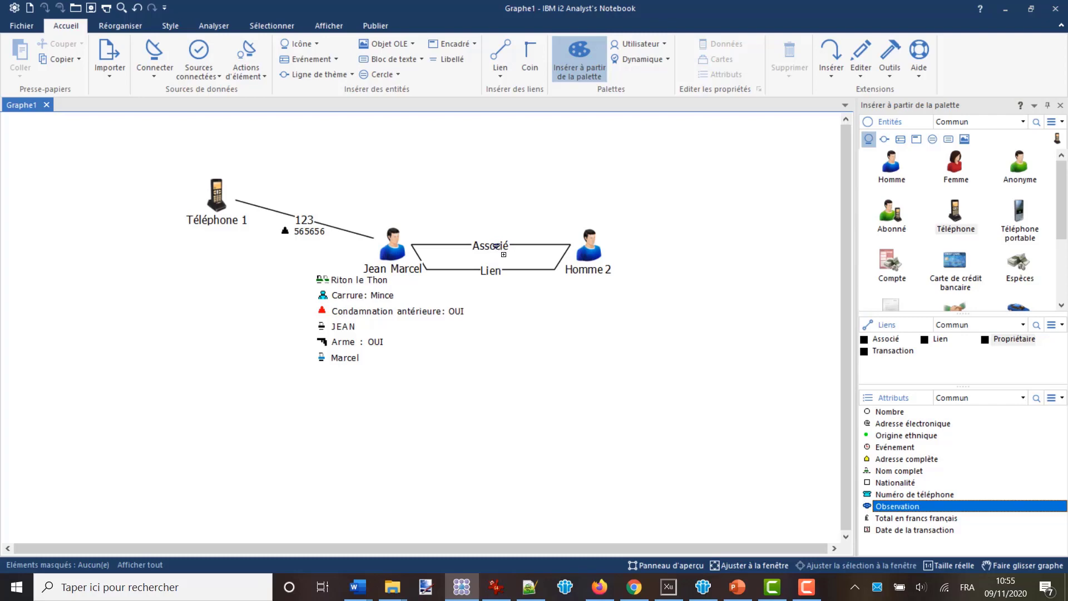
{"action": "left_click_drag", "start_coordinate": [495, 246], "coordinate": [508, 187]}
{"action": "left_click_drag", "start_coordinate": [508, 187], "coordinate": [504, 246]}
{"action": "left_click_drag", "start_coordinate": [504, 245], "coordinate": [504, 246]}
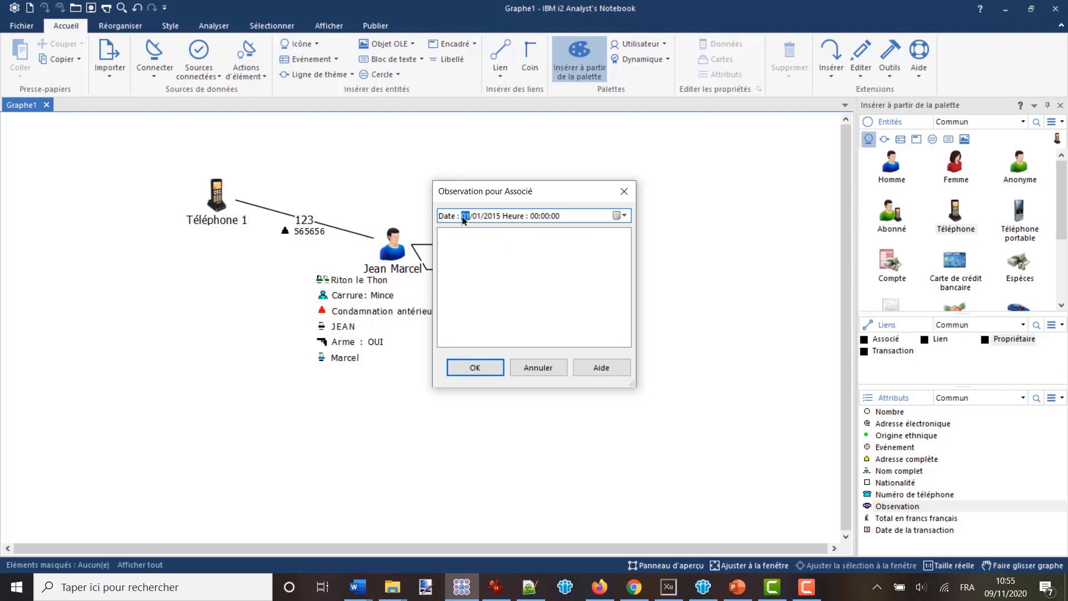
Set the link's observation date to 01/01/2020 and its time to 14:00, and save the attribute.
{"action": "left_click", "coordinate": [479, 216]}
{"action": "left_click", "coordinate": [493, 217]}
{"action": "type", "text": "2020"}
{"action": "type", "text": "14"}
{"action": "left_click", "coordinate": [513, 245]}
{"action": "left_click", "coordinate": [475, 367]}
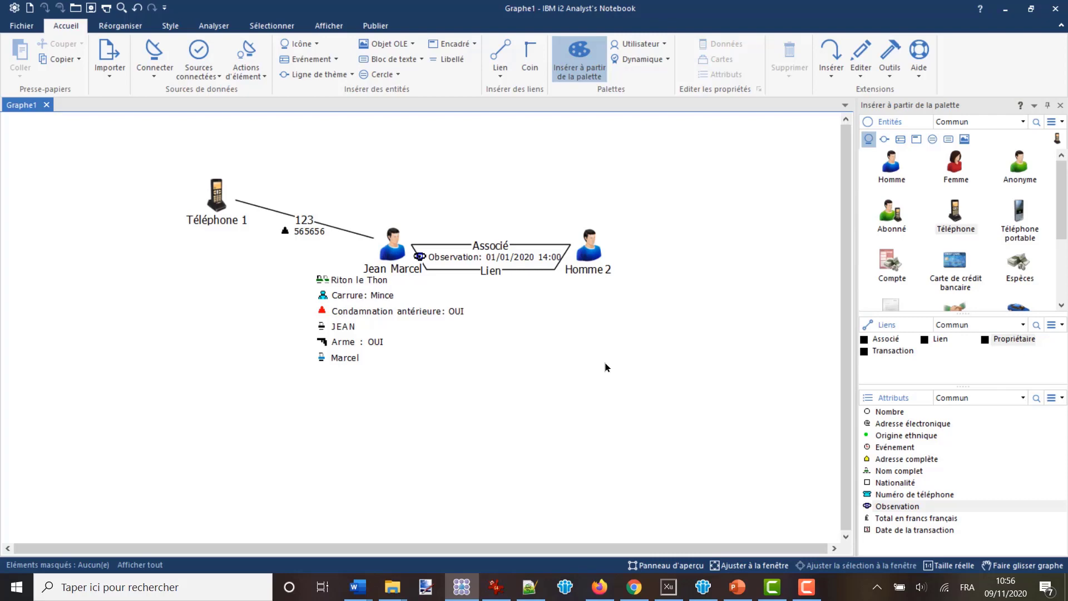
Review the attribute list of the man entity linked to Téléphone 1 and display the Crime attribute palette.
{"action": "double_click", "coordinate": [390, 243]}
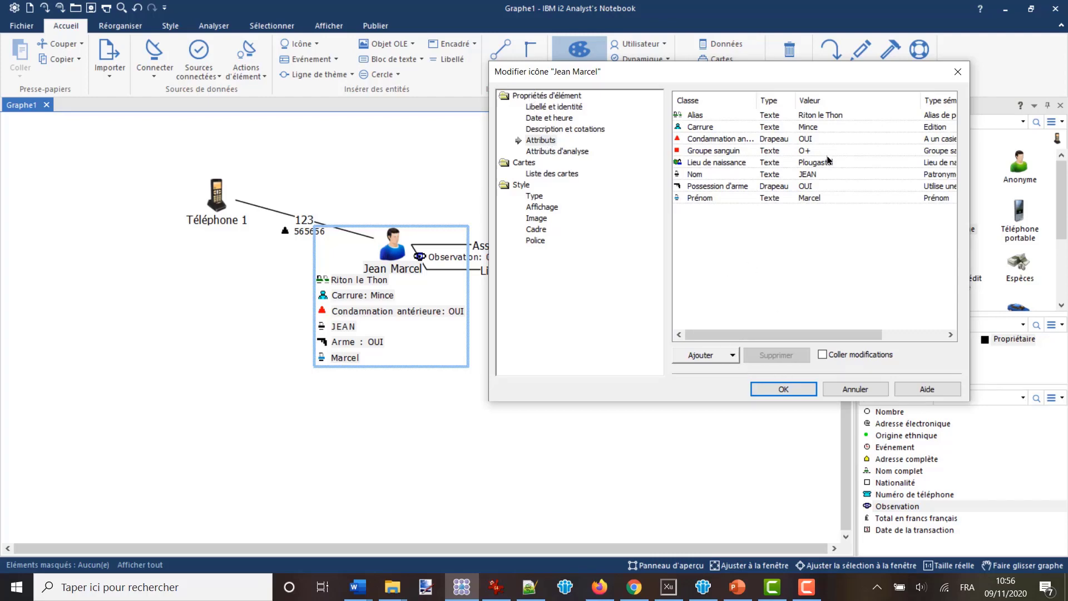
{"action": "left_click", "coordinate": [857, 391]}
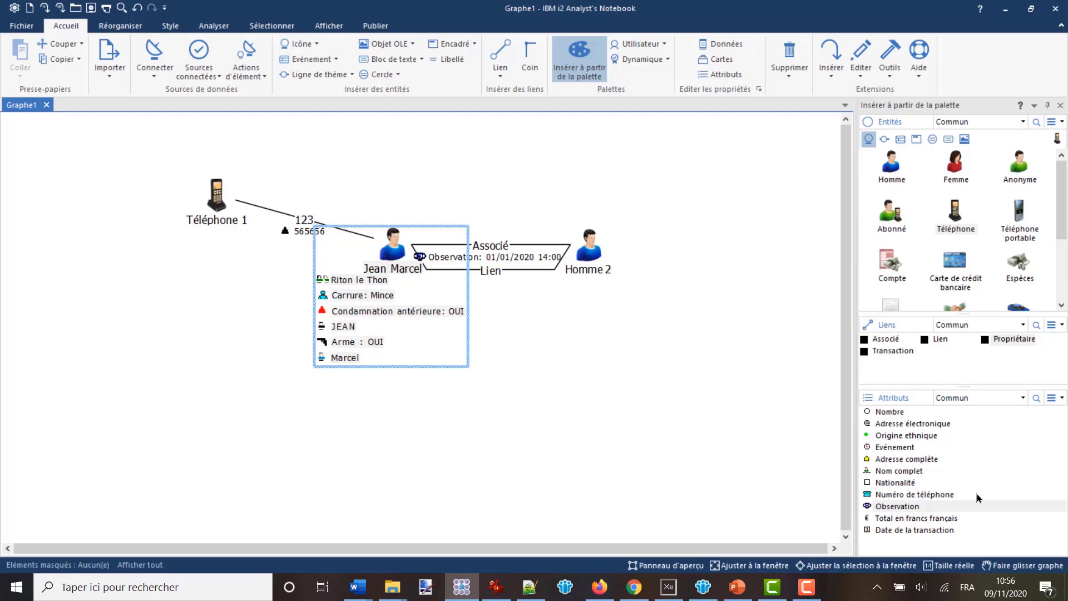
{"action": "left_click", "coordinate": [1021, 399]}
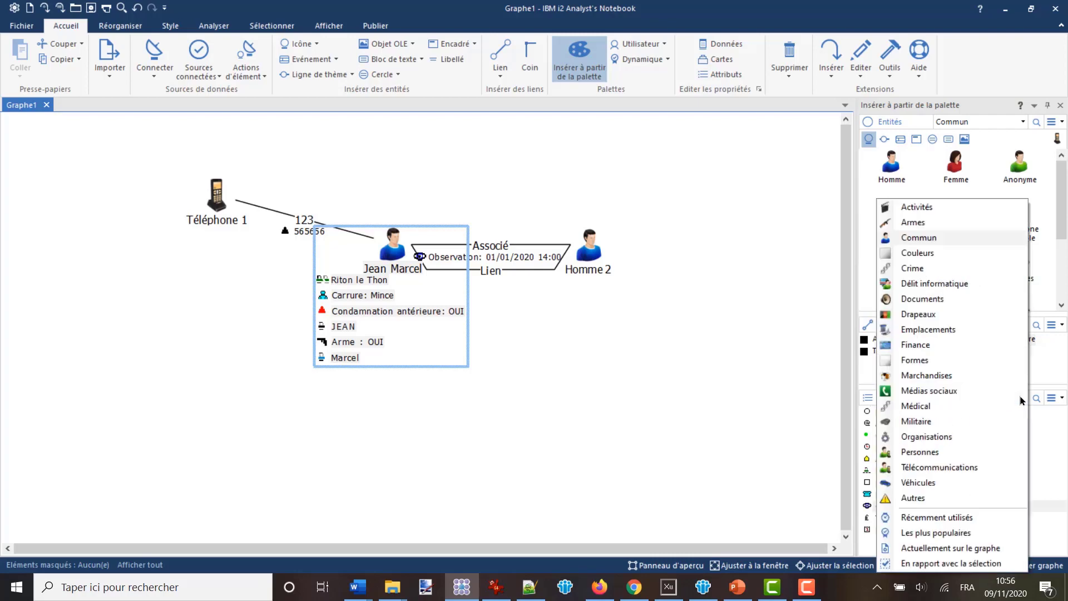
{"action": "left_click", "coordinate": [921, 270]}
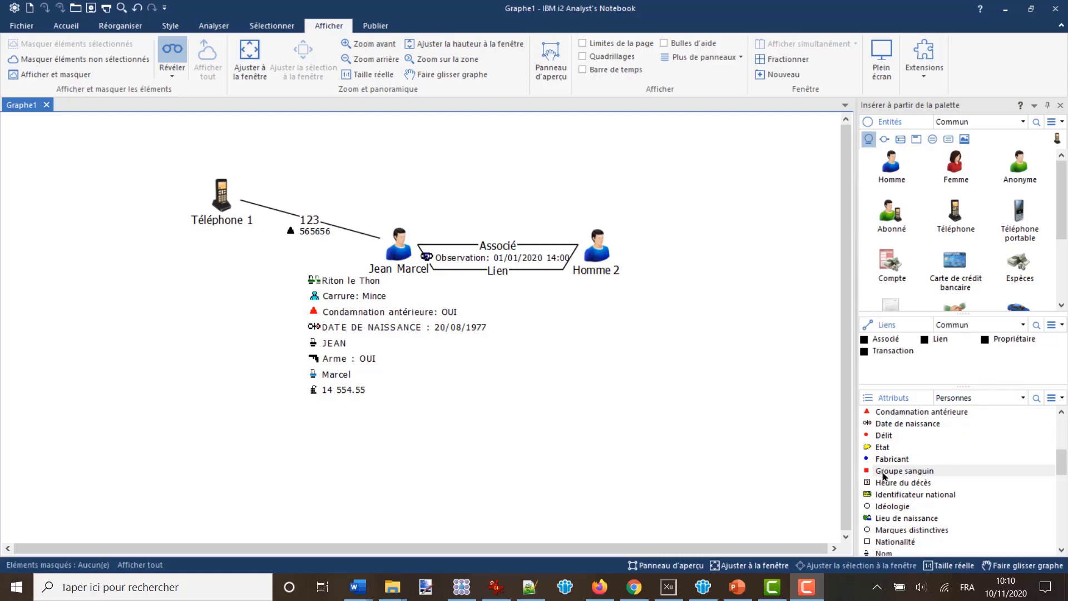
Bring up the suggested Groupe sanguin values for Homme 2 and check the topic outline in IrfanView, without adding the attribute.
{"action": "left_click_drag", "start_coordinate": [885, 472], "coordinate": [606, 258]}
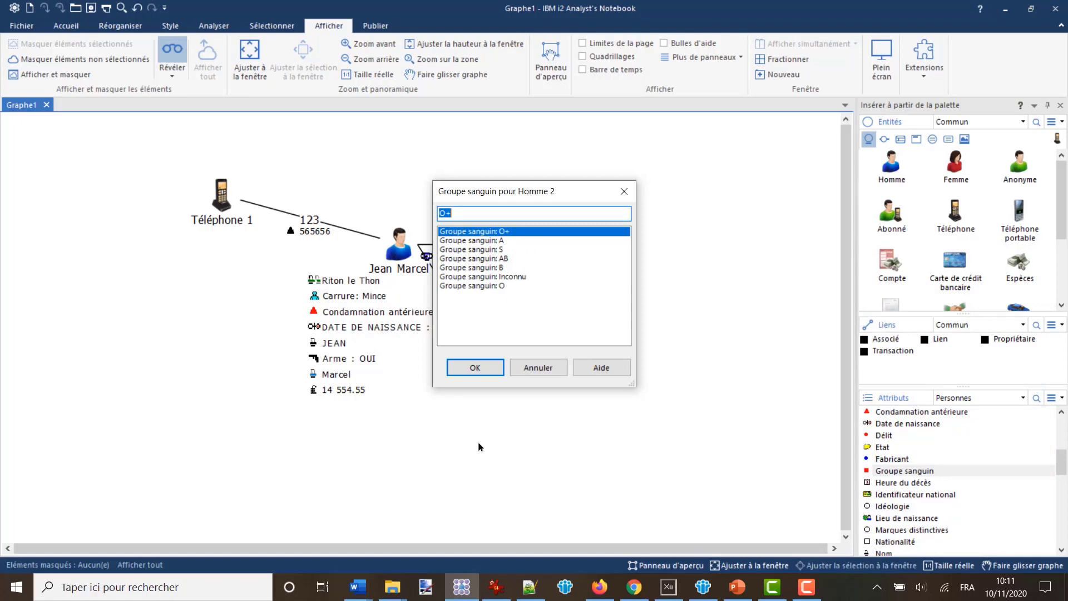
{"action": "left_click", "coordinate": [496, 587]}
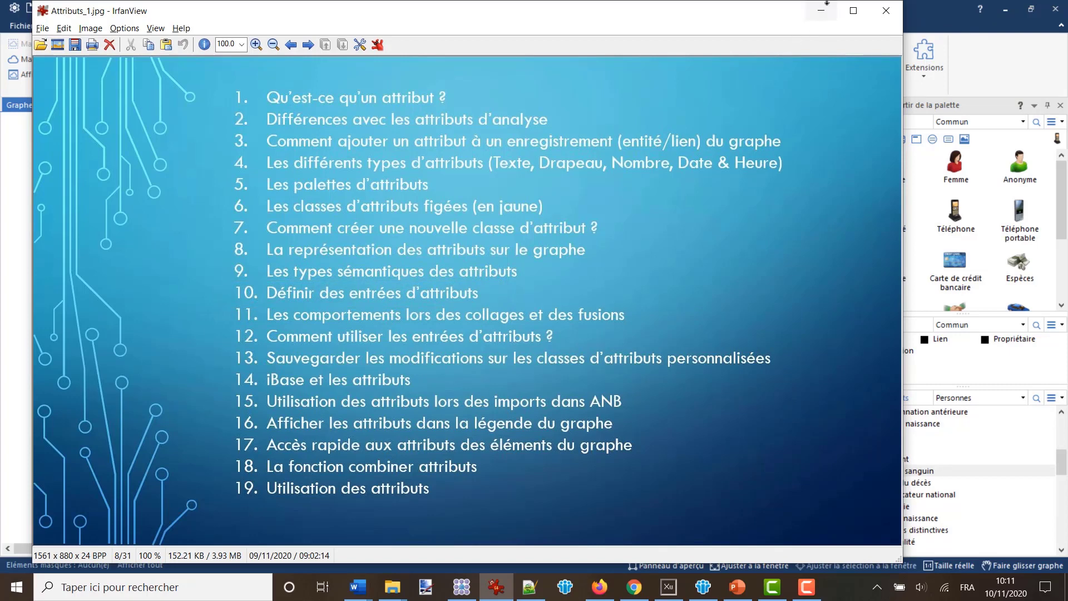
{"action": "left_click", "coordinate": [821, 11]}
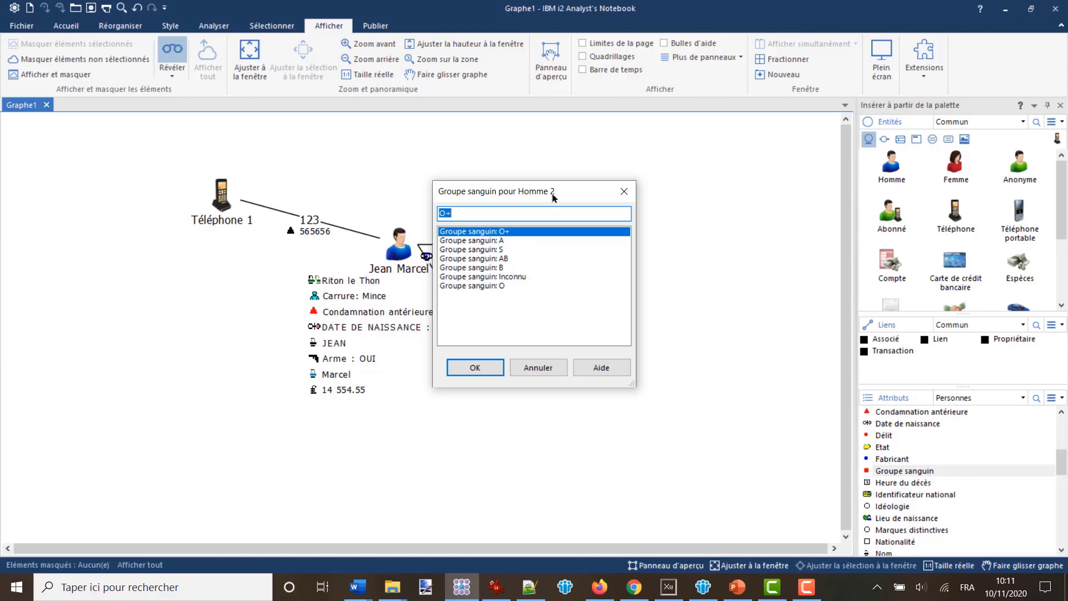
{"action": "left_click", "coordinate": [624, 191]}
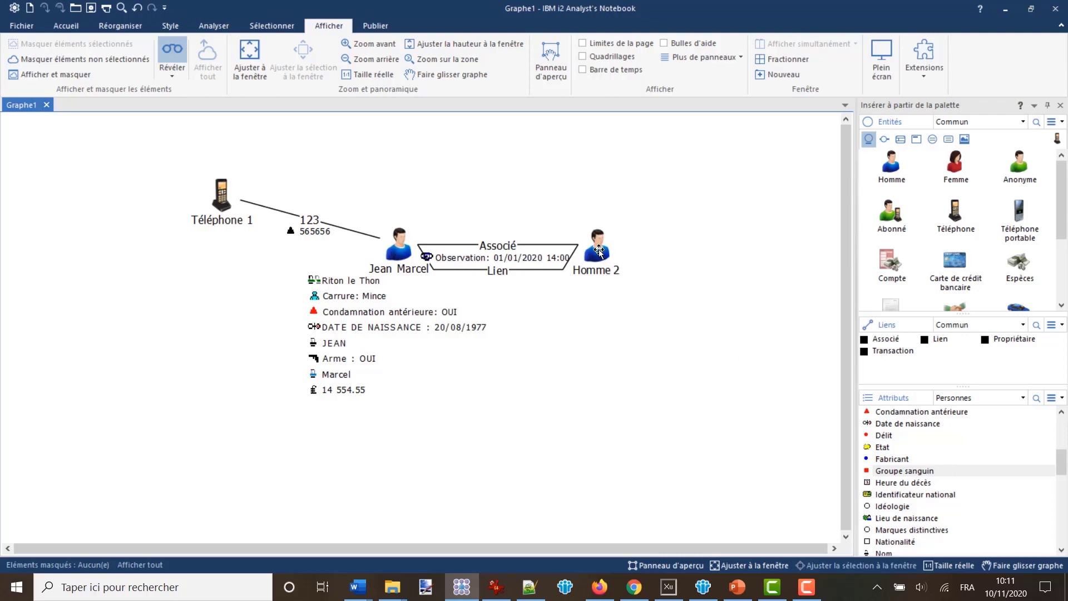
Add the Groupe sanguin attribute from the Personnes category to Homme 2 through its properties with the value z.
{"action": "double_click", "coordinate": [599, 250]}
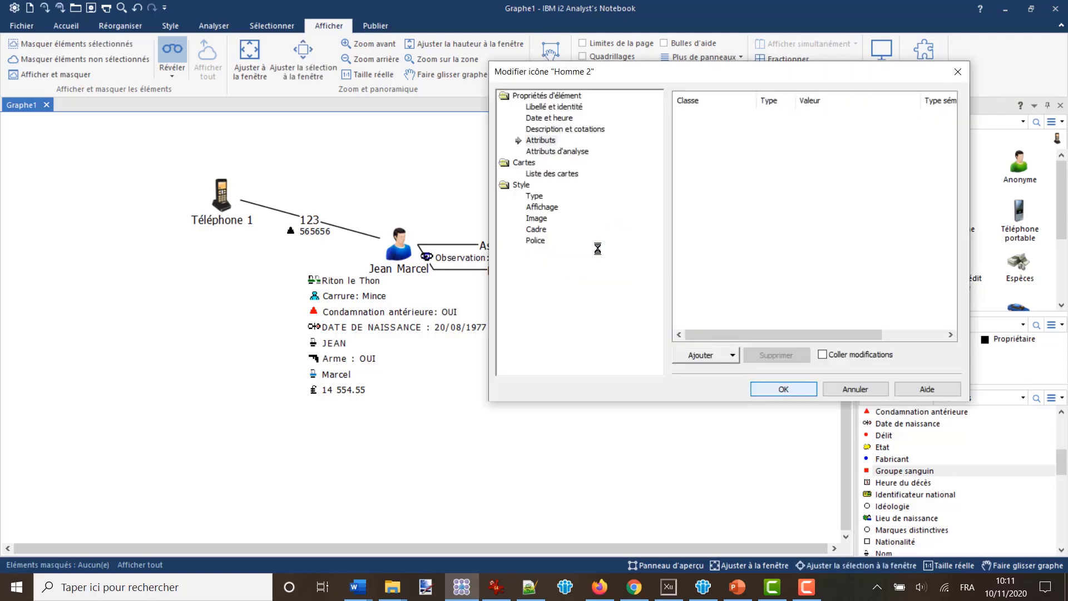
{"action": "left_click", "coordinate": [717, 356]}
{"action": "mouse_move", "coordinate": [662, 328]}
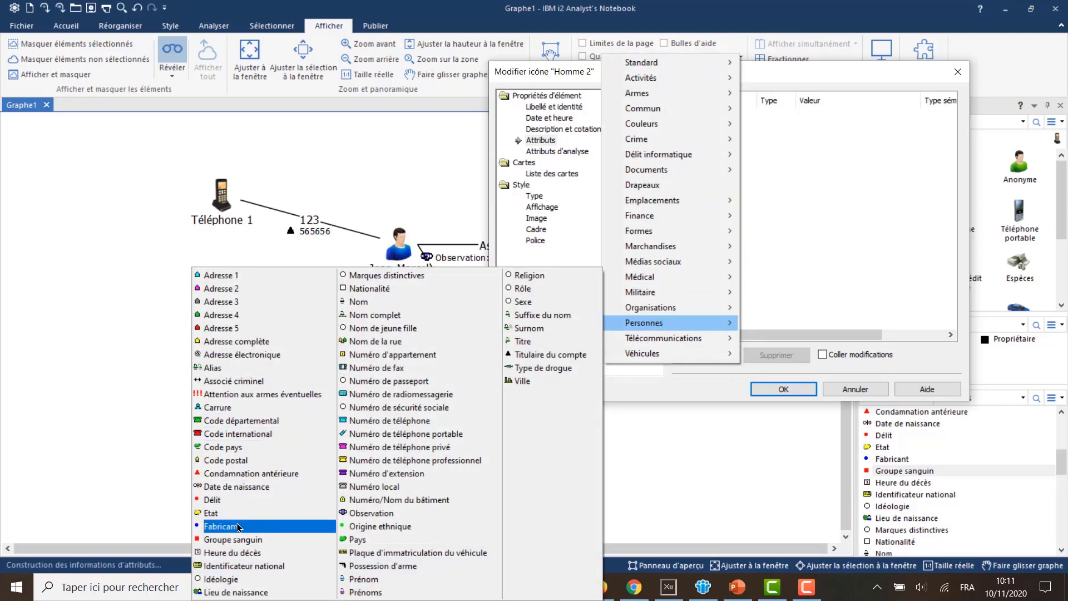
{"action": "left_click", "coordinate": [234, 540]}
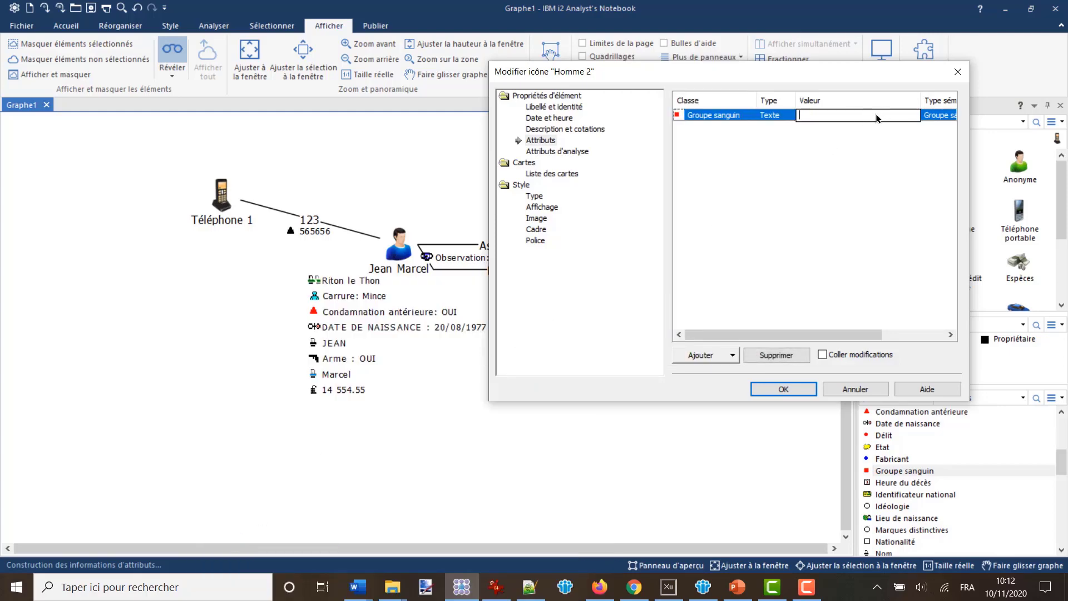
{"action": "type", "text": "z"}
{"action": "key", "text": "Return"}
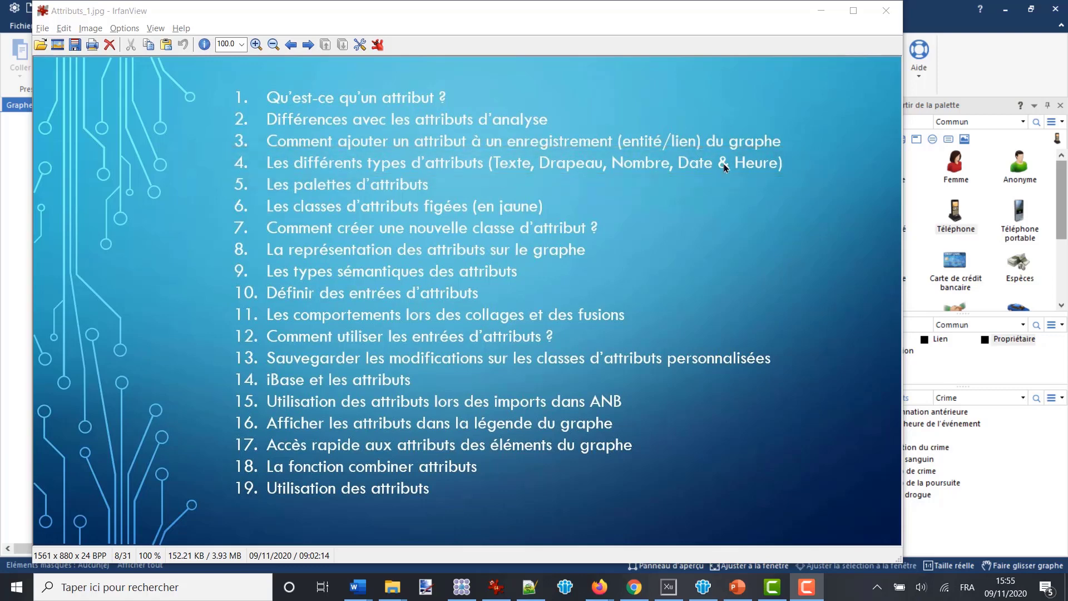
Switch to Analyst's Notebook and examine the attribute types of the man entity linked to Téléphone 1, widening the Type and Classe columns.
{"action": "left_click", "coordinate": [967, 66]}
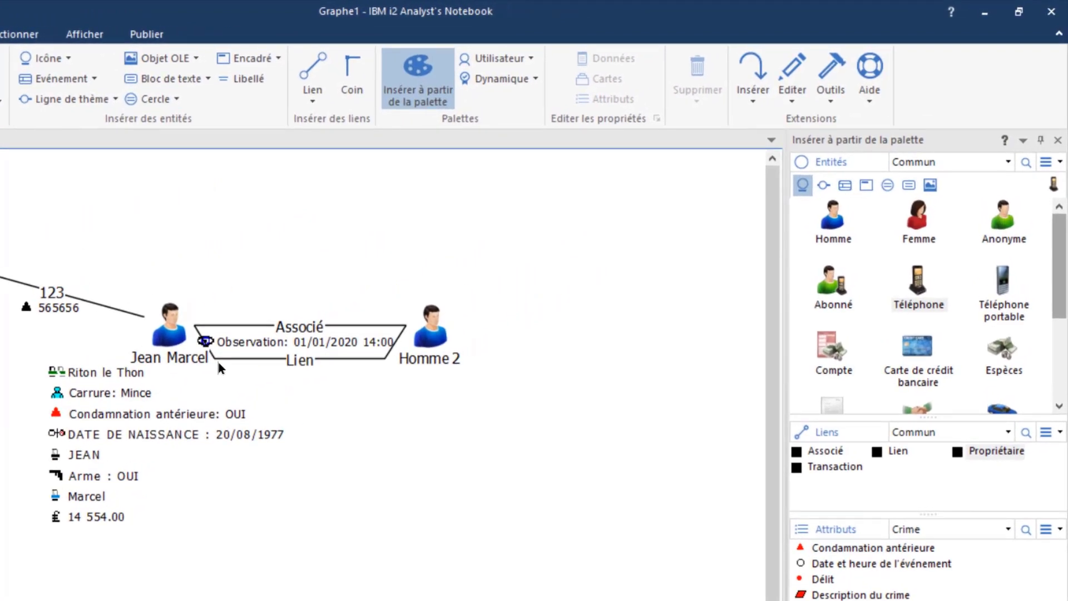
{"action": "double_click", "coordinate": [167, 337]}
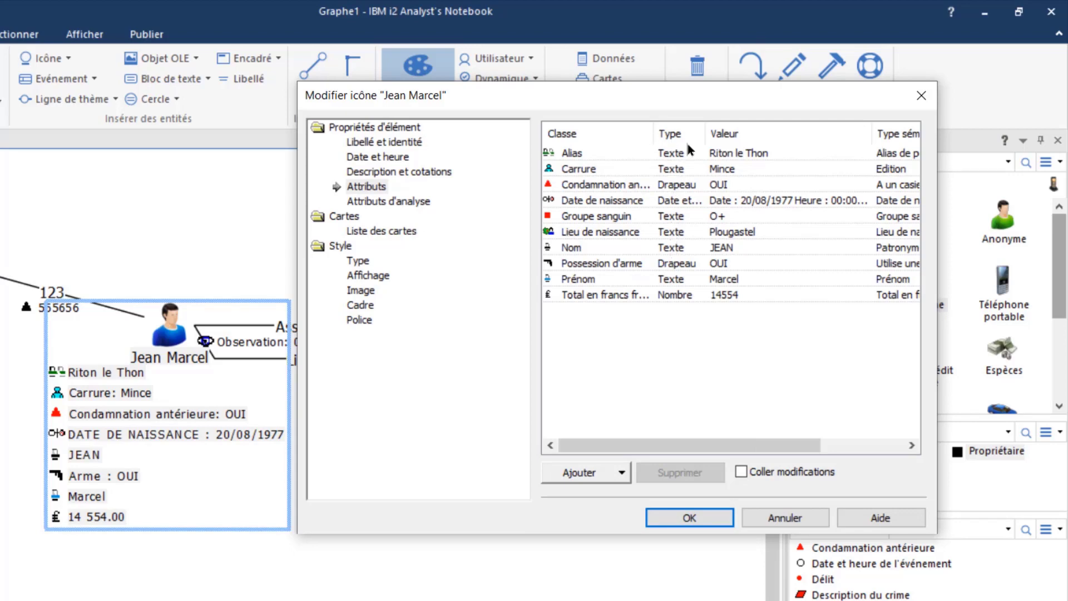
{"action": "left_click_drag", "start_coordinate": [704, 132], "coordinate": [723, 133]}
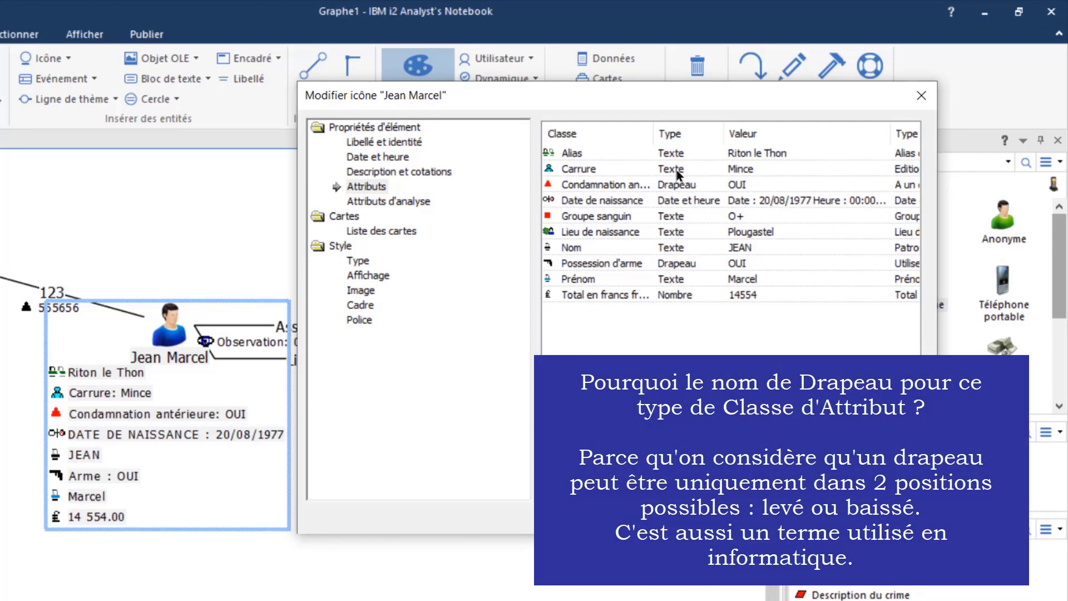
{"action": "left_click_drag", "start_coordinate": [652, 132], "coordinate": [693, 129]}
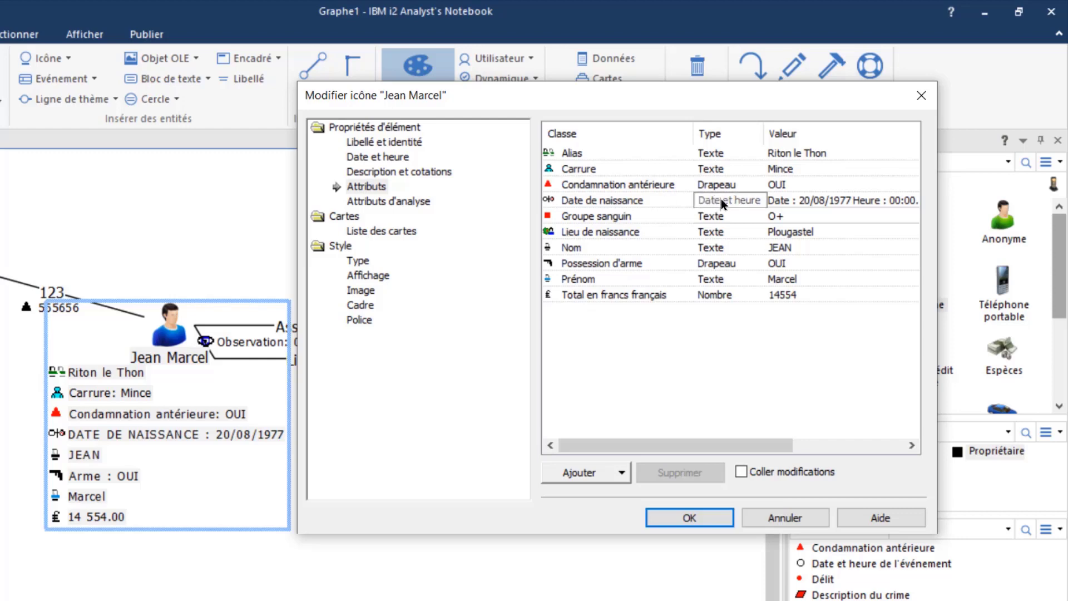
Compare the man entity's Date et heure properties with its date and time attribute in the attribute list.
{"action": "left_click", "coordinate": [360, 128]}
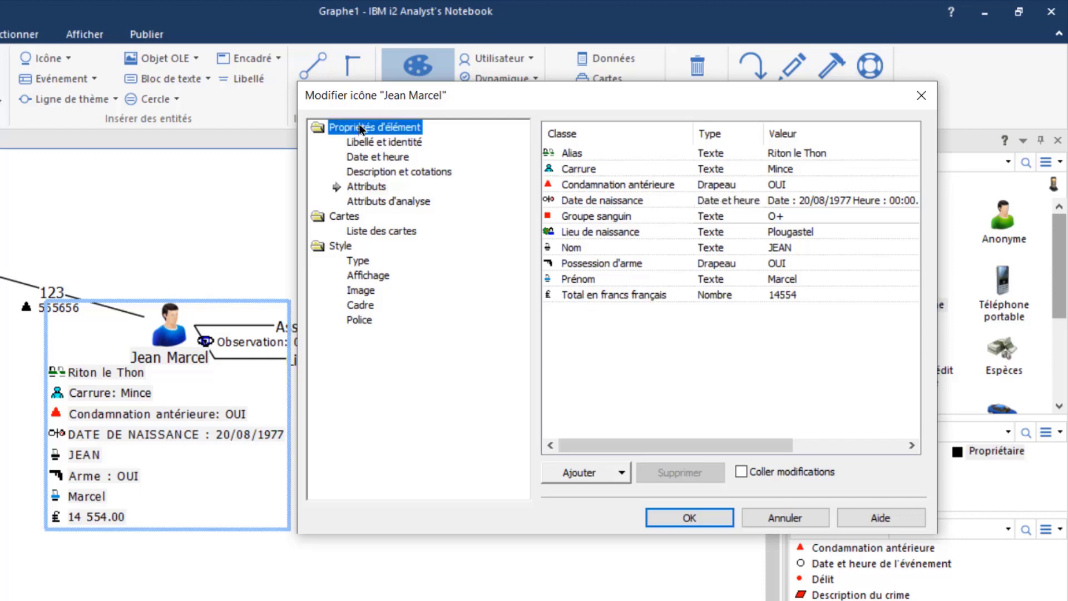
{"action": "left_click", "coordinate": [375, 158]}
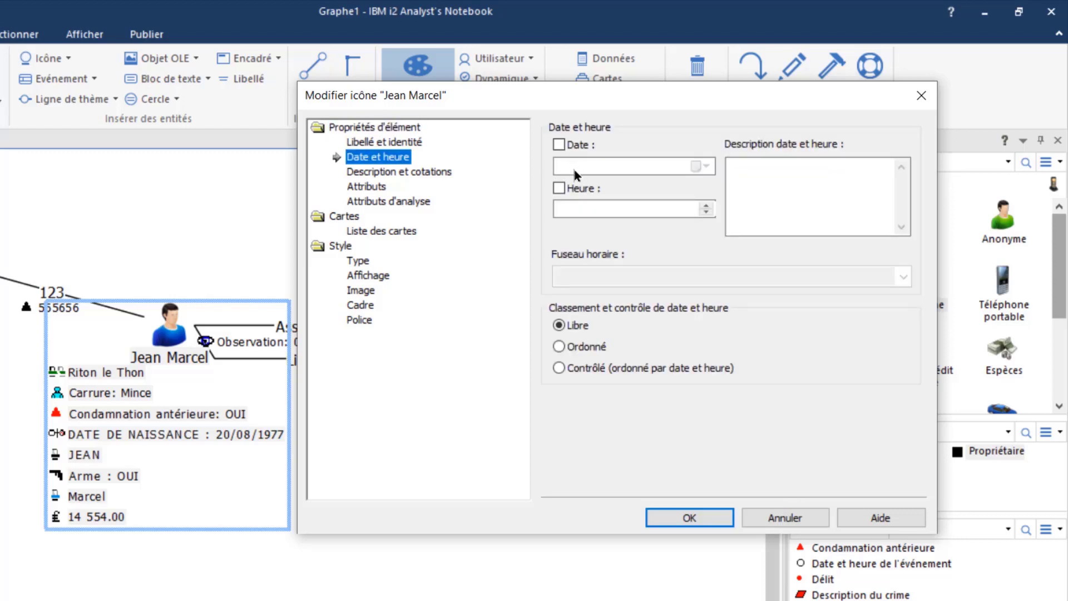
{"action": "left_click", "coordinate": [380, 187]}
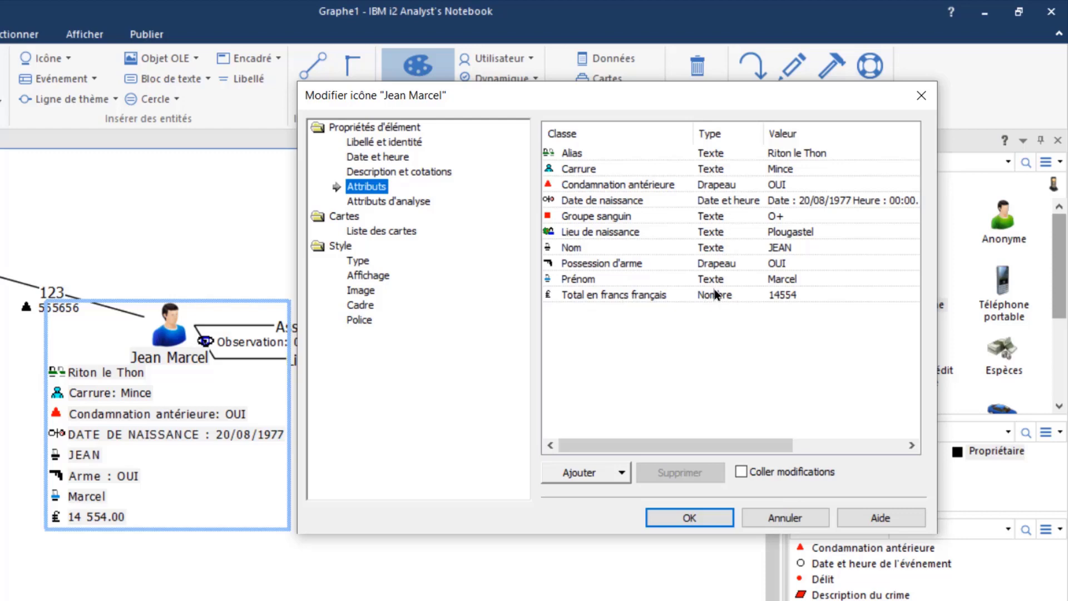
Set the man entity's Total en francs français attribute to 14554.55, using a point as the decimal separator.
{"action": "double_click", "coordinate": [801, 293]}
{"action": "left_click", "coordinate": [810, 293]}
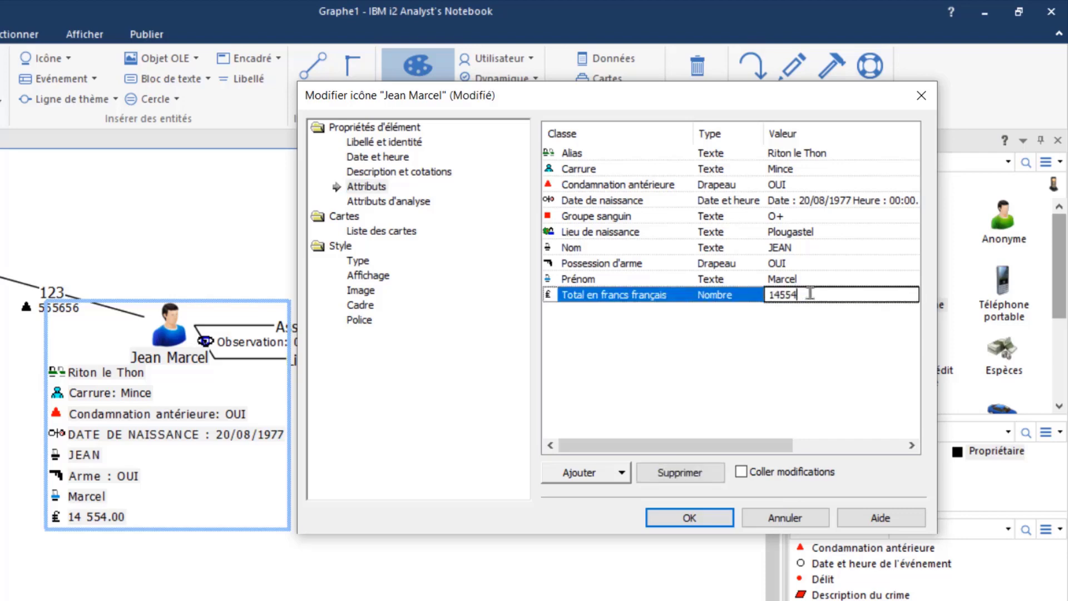
{"action": "type", "text": ",5"}
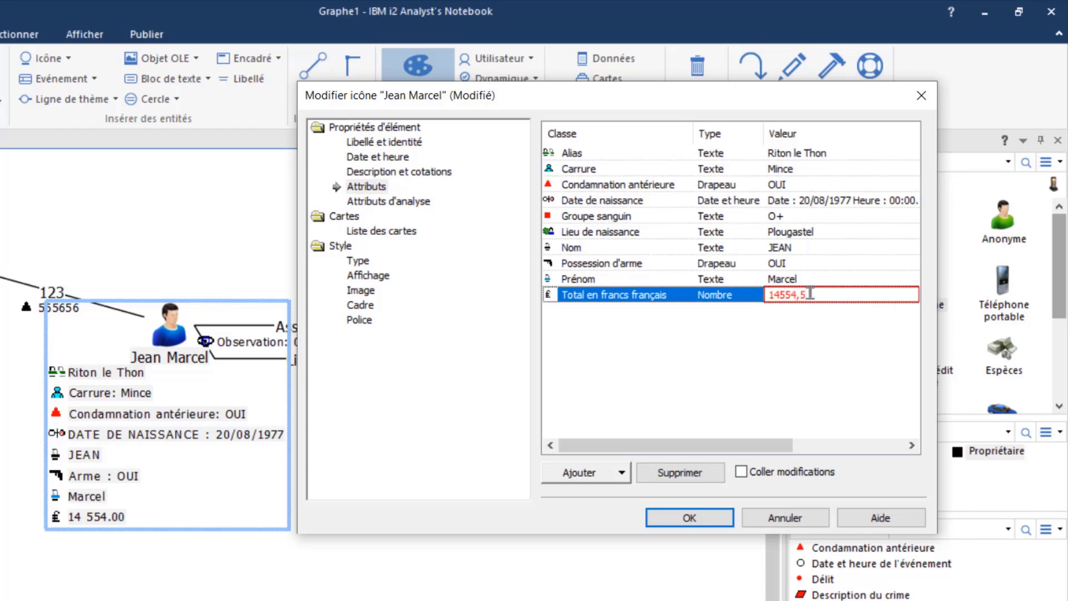
{"action": "type", "text": "5"}
{"action": "key", "text": "Left"}
{"action": "key", "text": "Left"}
{"action": "key", "text": "shift+Left"}
{"action": "type", "text": "."}
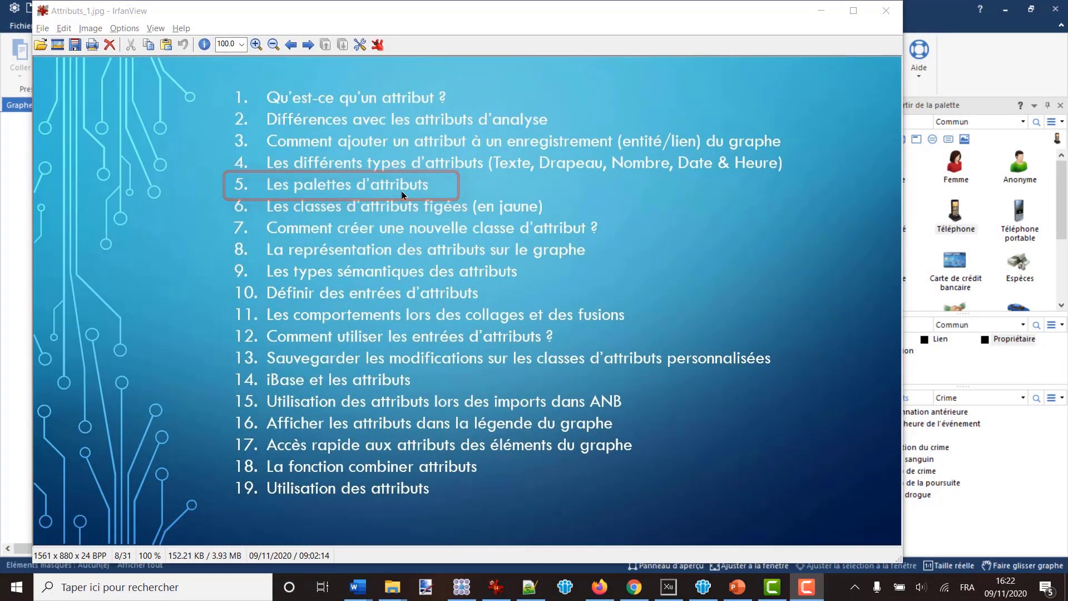
Switch to Analyst's Notebook and compare the attributes offered by the Armes and Commun attribute palettes.
{"action": "left_click", "coordinate": [820, 10]}
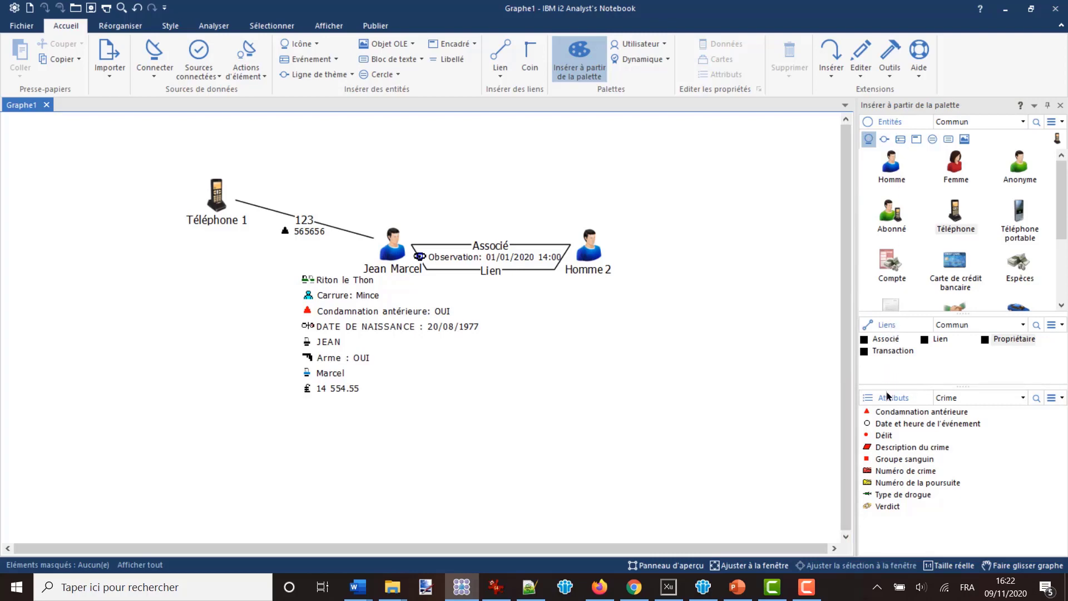
{"action": "left_click", "coordinate": [1010, 399]}
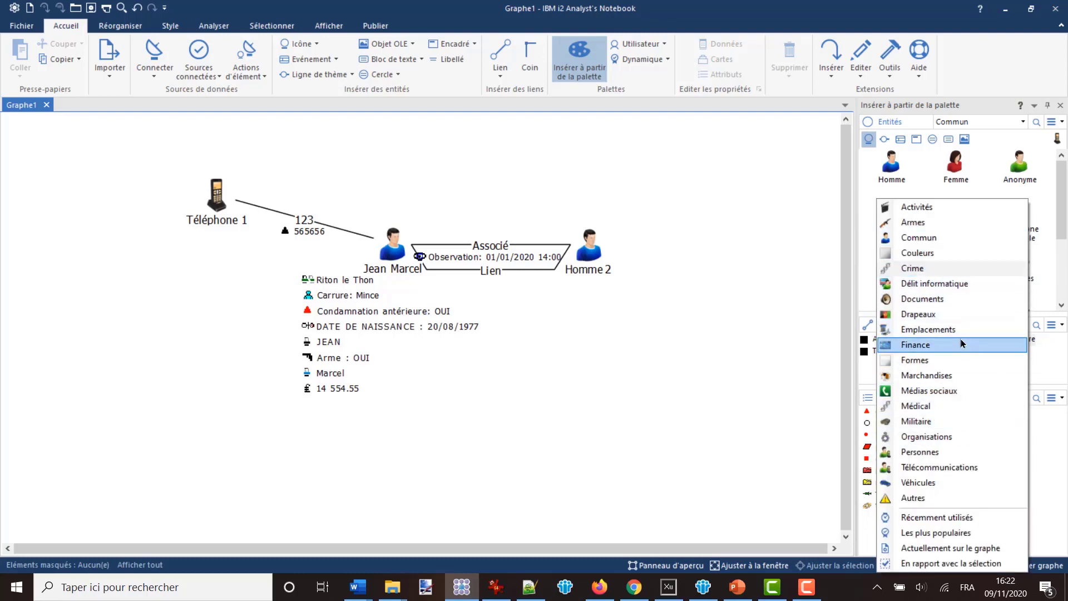
{"action": "left_click", "coordinate": [923, 222]}
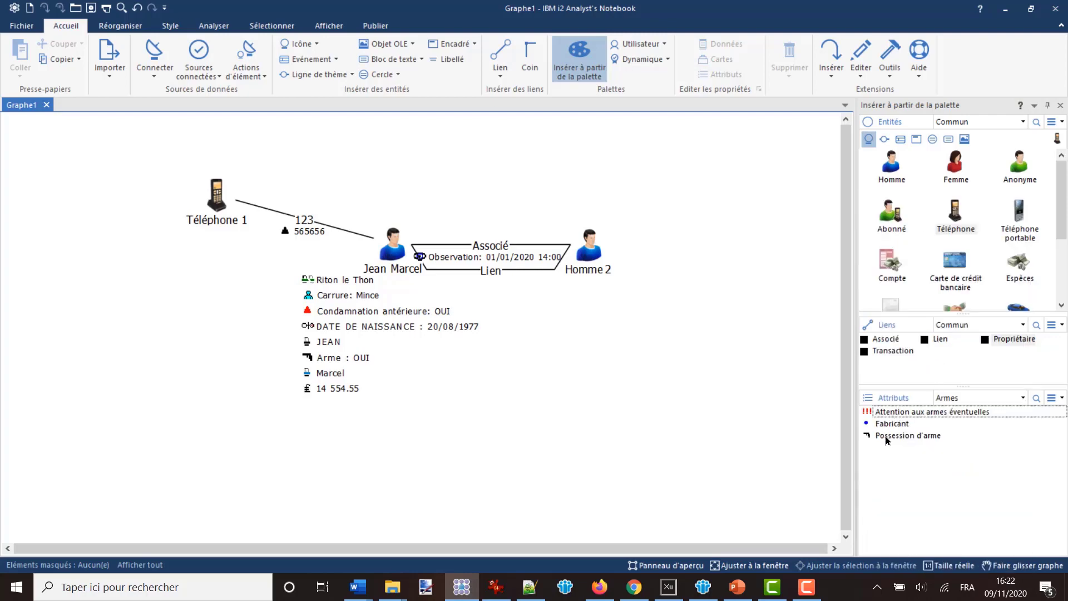
{"action": "left_click", "coordinate": [1022, 398]}
{"action": "left_click", "coordinate": [1021, 398]}
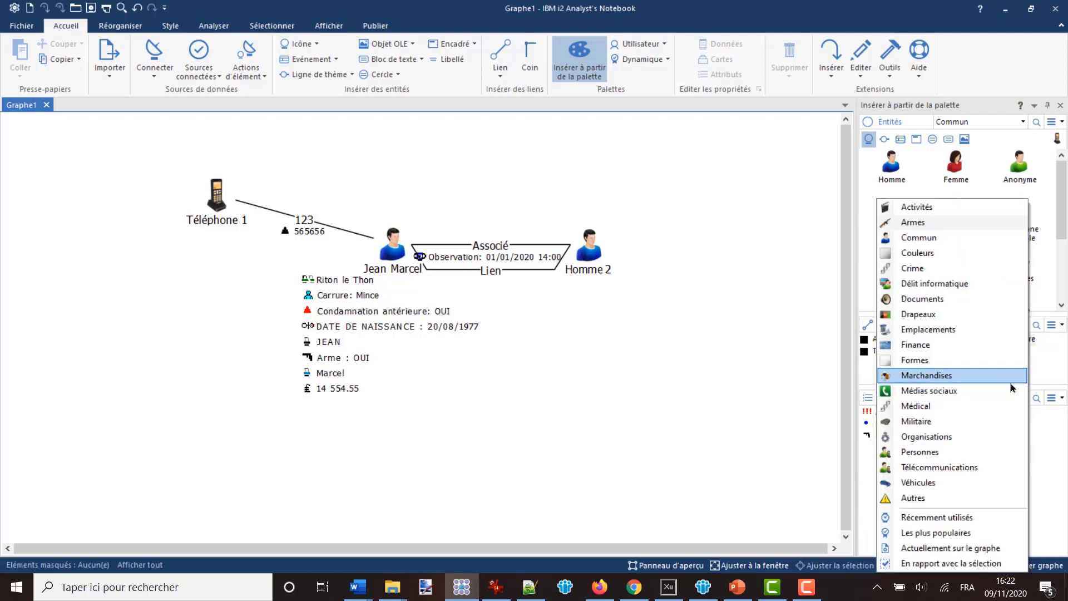
{"action": "left_click", "coordinate": [929, 239]}
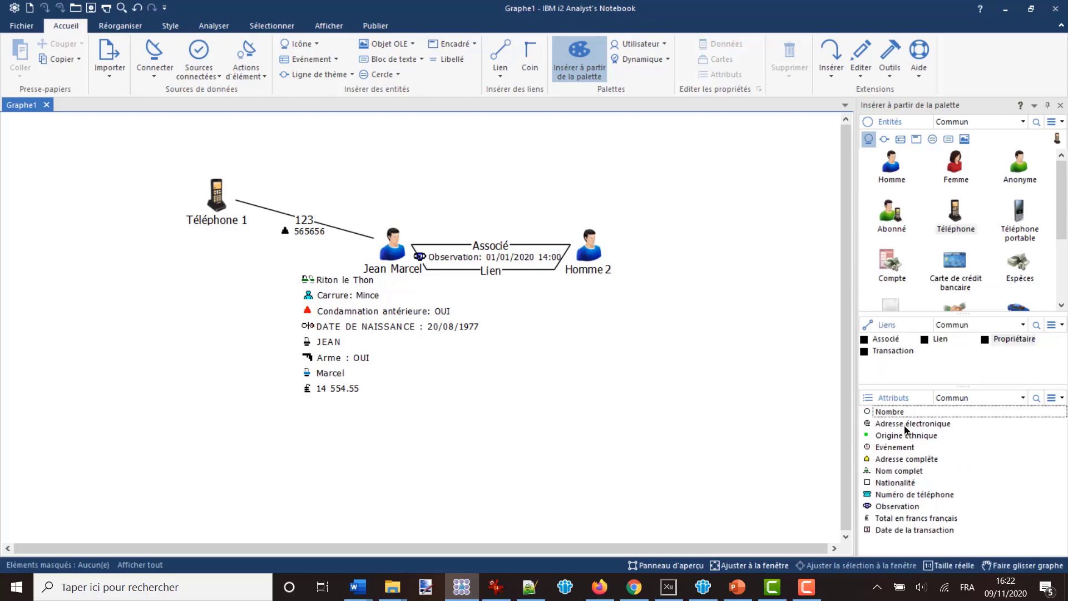
{"action": "left_click", "coordinate": [1022, 399]}
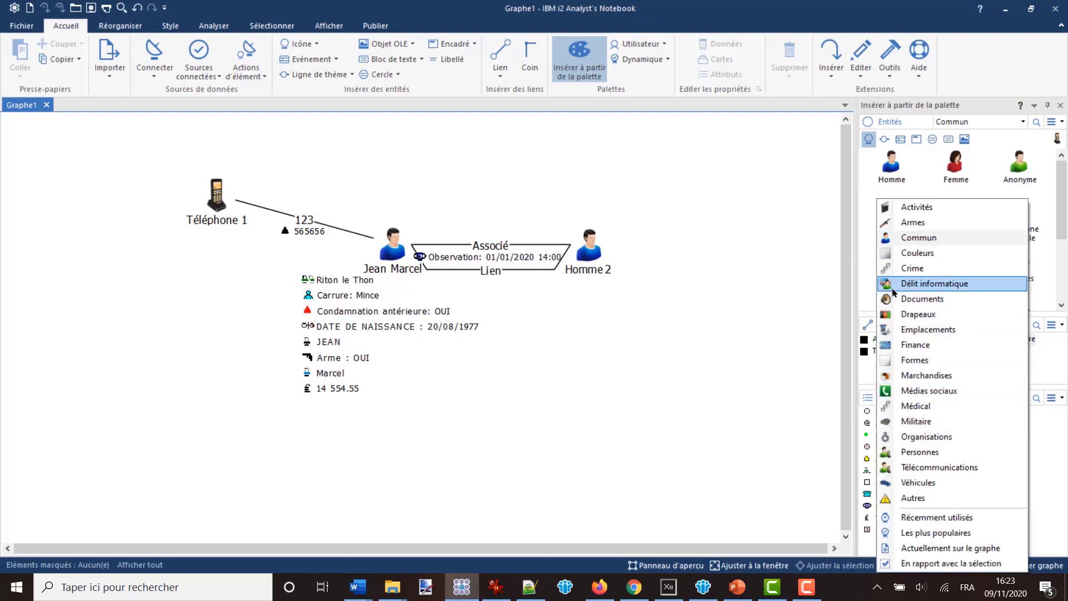
{"action": "left_click", "coordinate": [925, 238]}
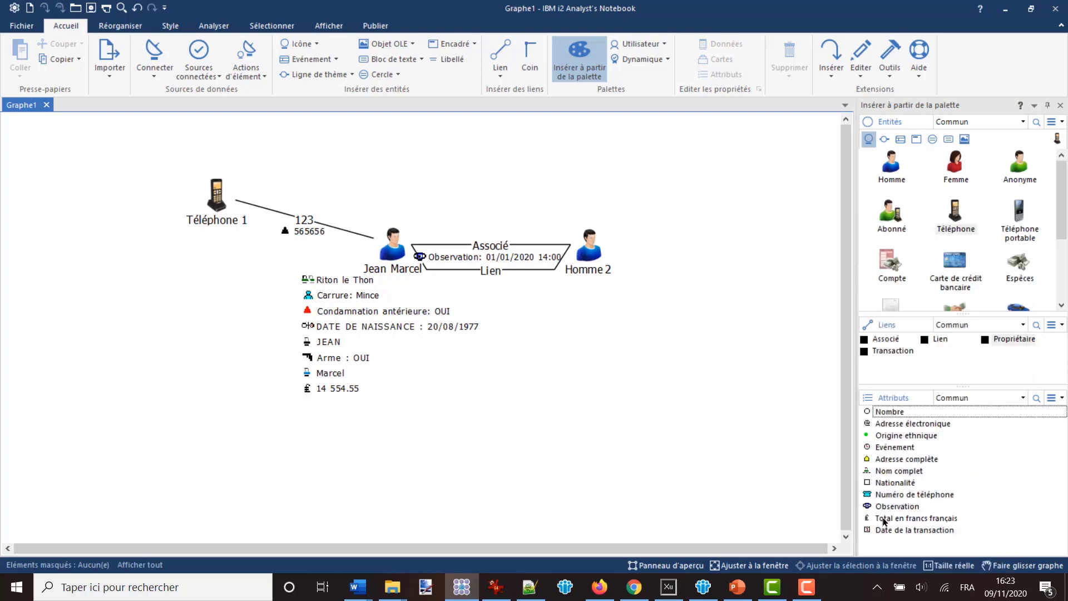
{"action": "left_click", "coordinate": [948, 506]}
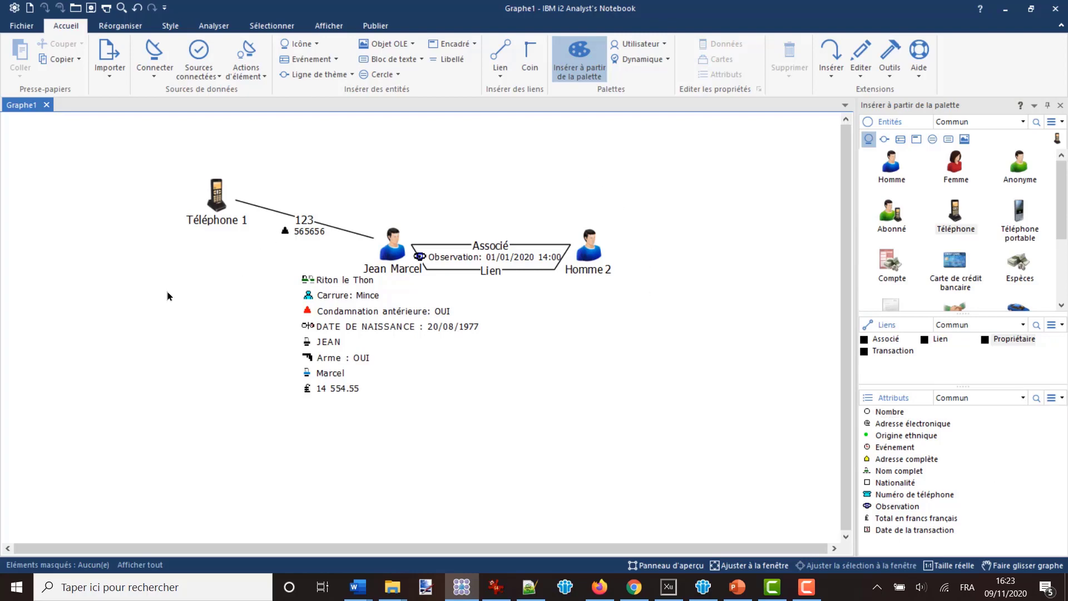
Open the attribute class definitions in the graph properties and widen the Symbole column to review the class list.
{"action": "right_click", "coordinate": [165, 309]}
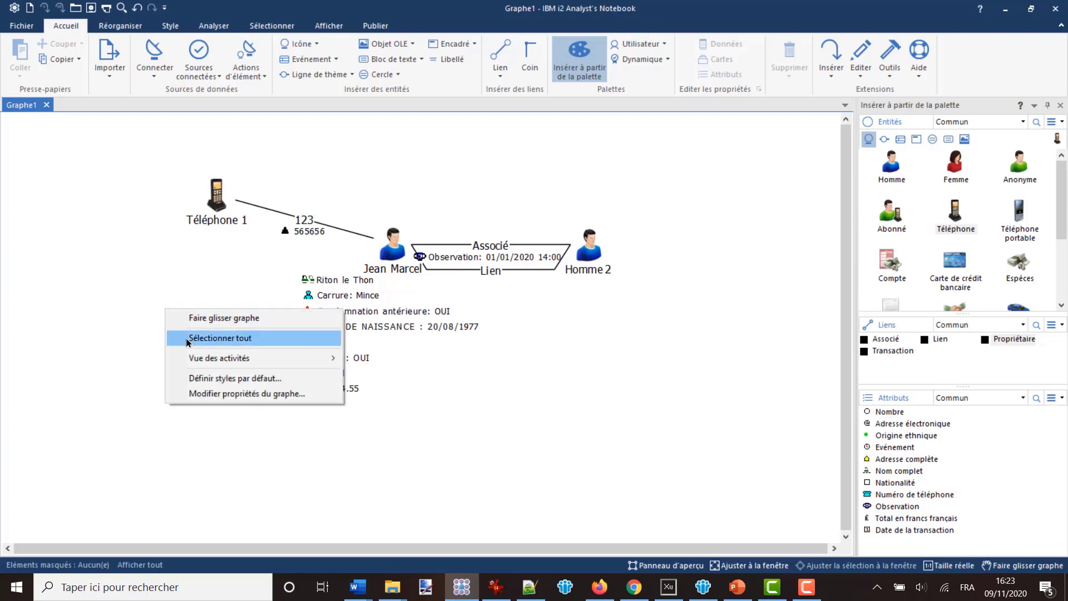
{"action": "left_click", "coordinate": [207, 393]}
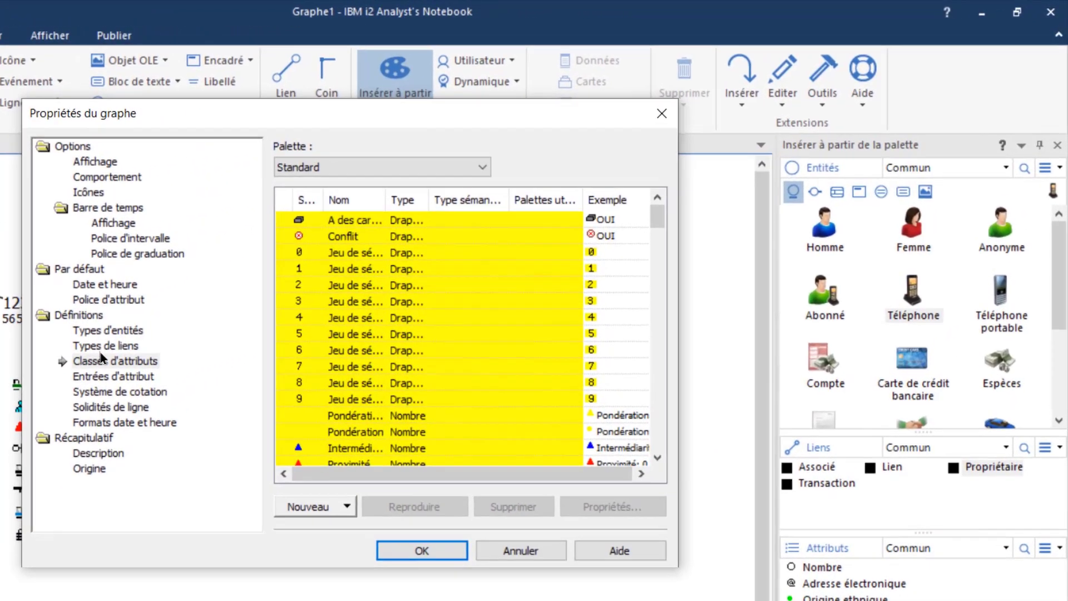
{"action": "left_click_drag", "start_coordinate": [323, 200], "coordinate": [365, 201]}
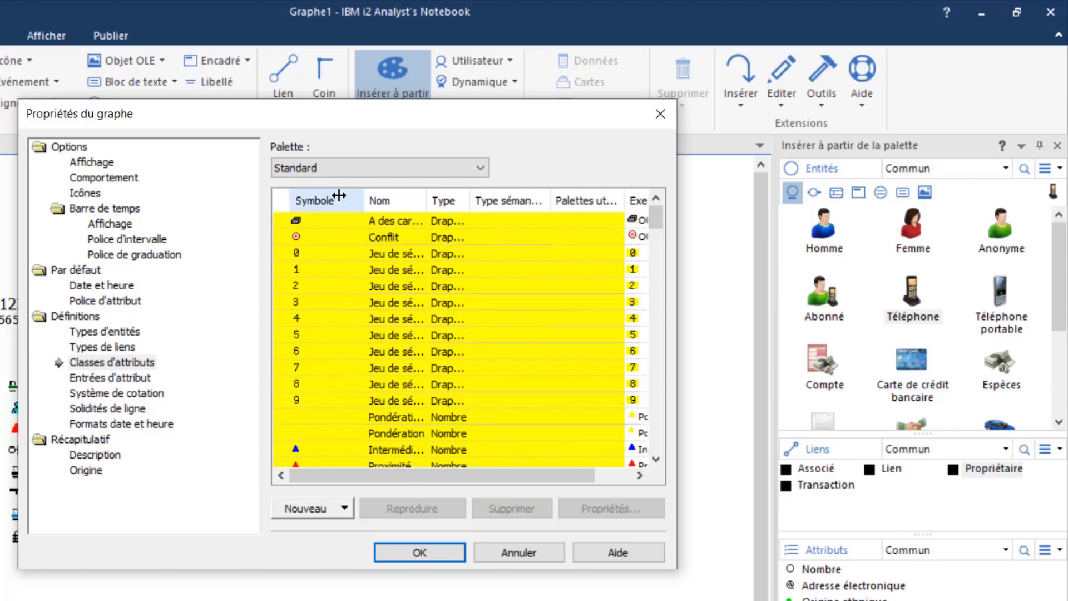
{"action": "left_click_drag", "start_coordinate": [658, 216], "coordinate": [657, 264]}
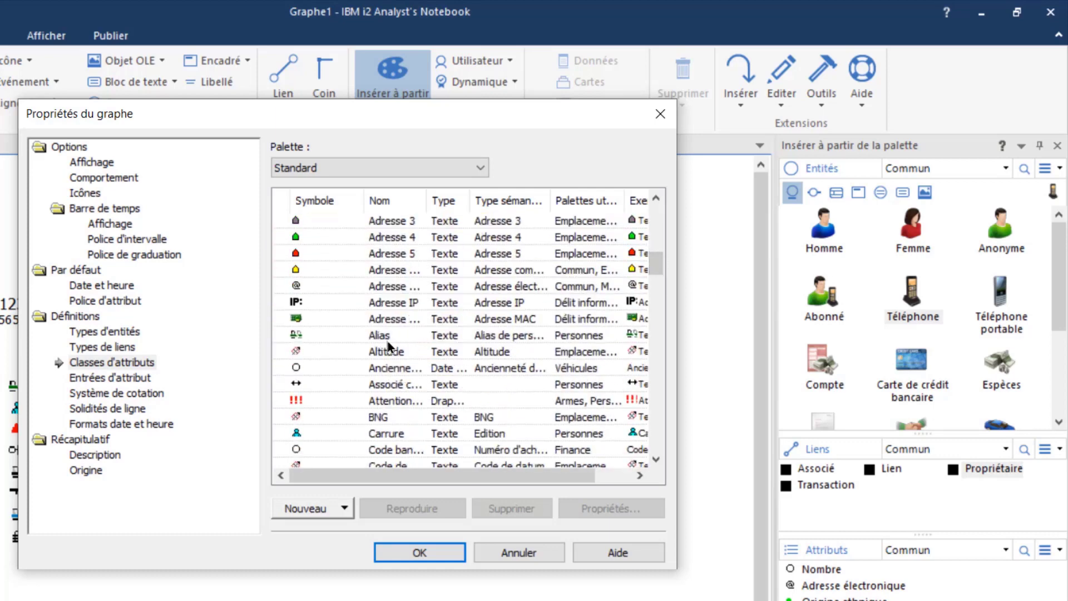
Check which user palettes the Alias, Description du crime and Devise attribute classes belong to.
{"action": "left_click", "coordinate": [359, 335]}
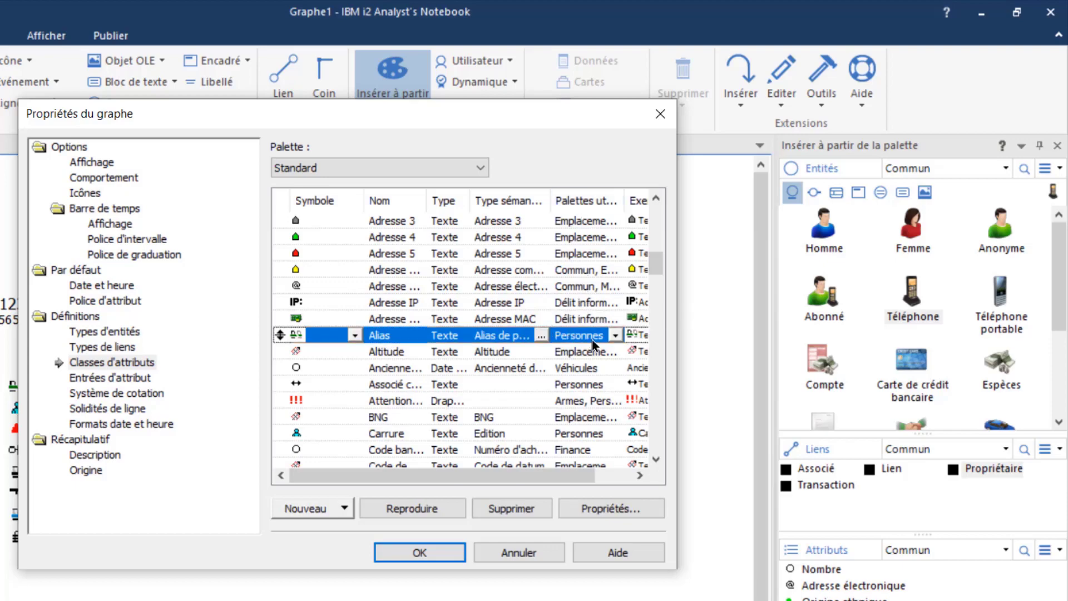
{"action": "left_click_drag", "start_coordinate": [656, 261], "coordinate": [655, 309]}
{"action": "left_click", "coordinate": [396, 335]}
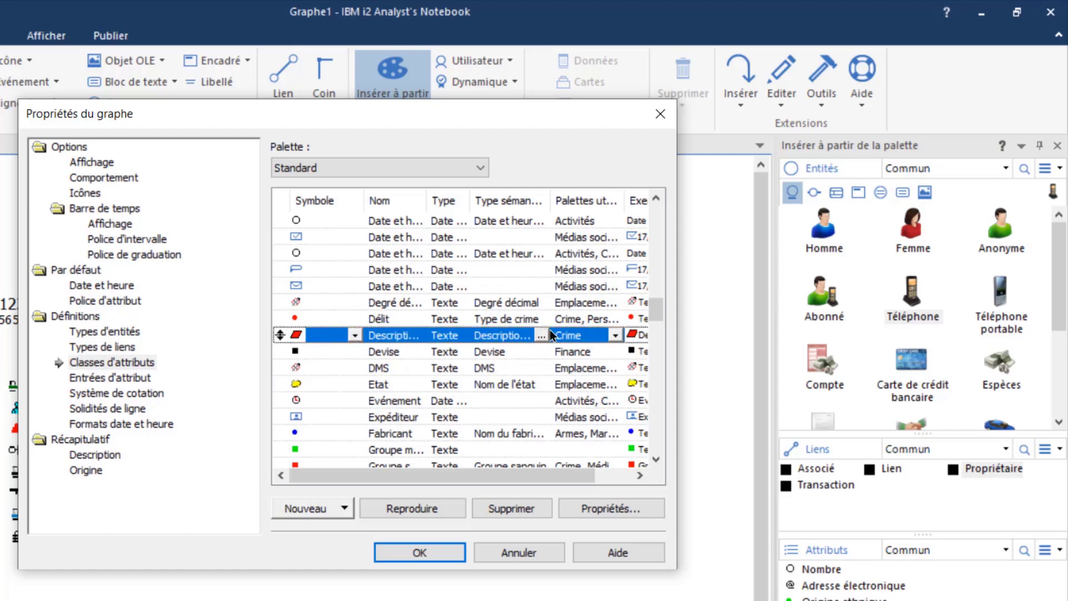
{"action": "left_click", "coordinate": [559, 353]}
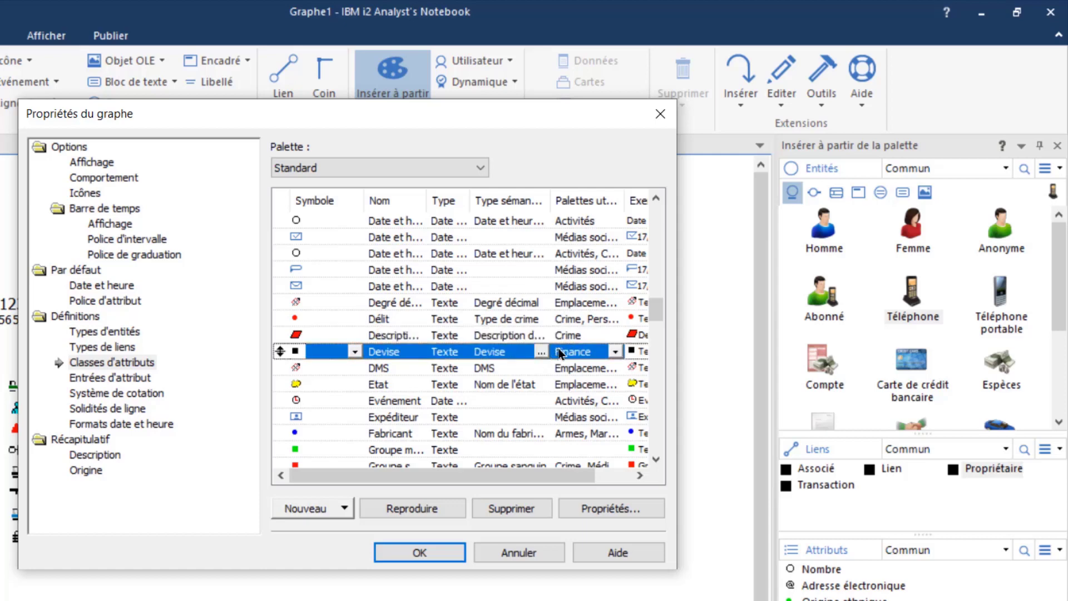
Assign the Groupe militaire attribute class to the Militaire and Organisations user palettes, widening the Nom column to read its full name.
{"action": "left_click", "coordinate": [378, 448]}
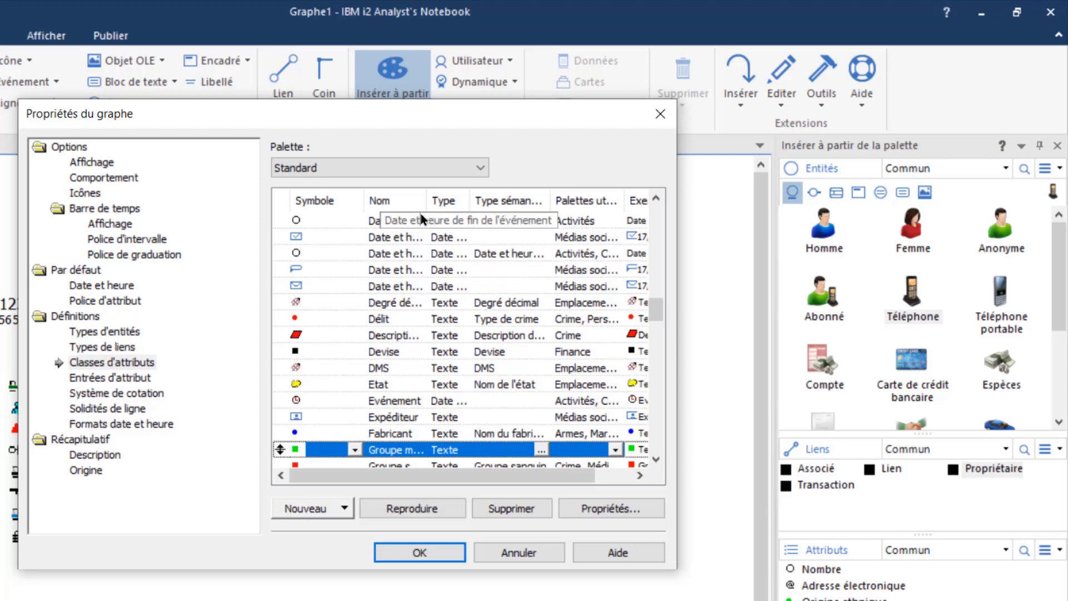
{"action": "left_click_drag", "start_coordinate": [426, 200], "coordinate": [455, 198]}
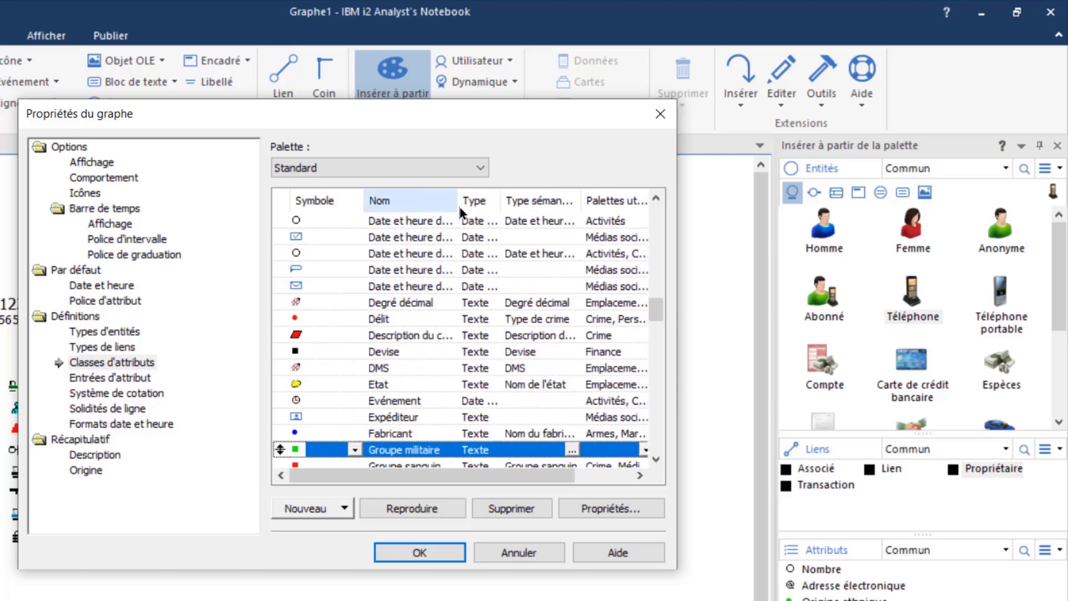
{"action": "left_click_drag", "start_coordinate": [549, 472], "coordinate": [575, 473]}
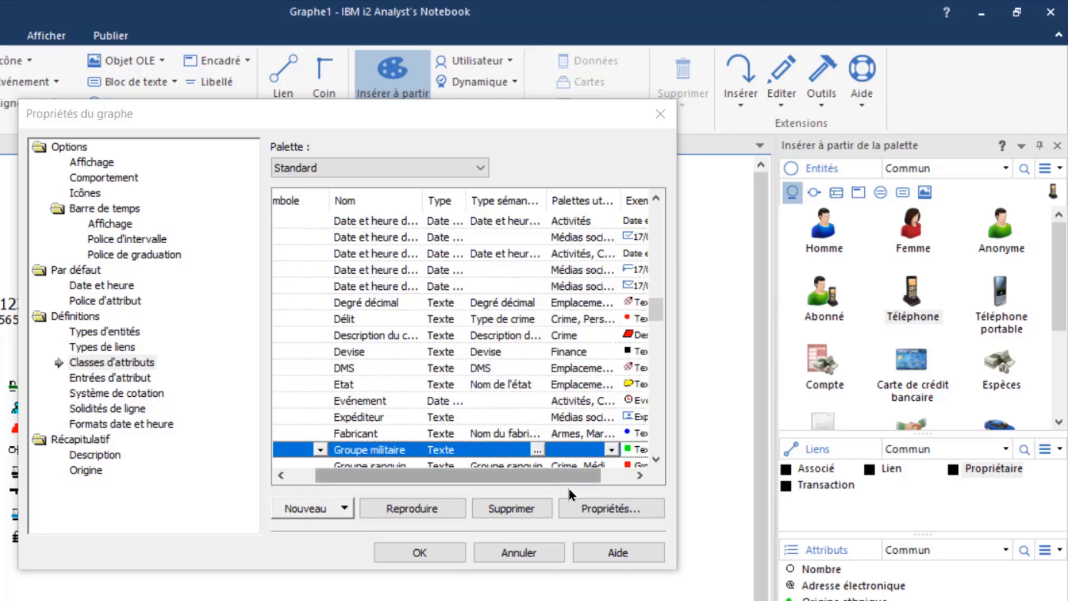
{"action": "left_click", "coordinate": [605, 509]}
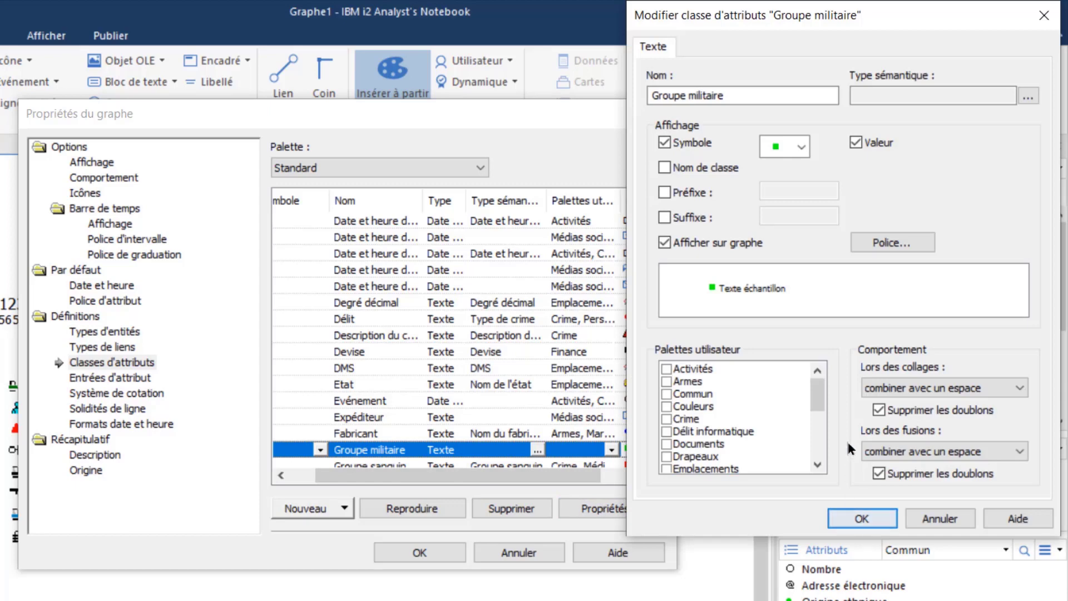
{"action": "left_click_drag", "start_coordinate": [817, 390], "coordinate": [818, 411]}
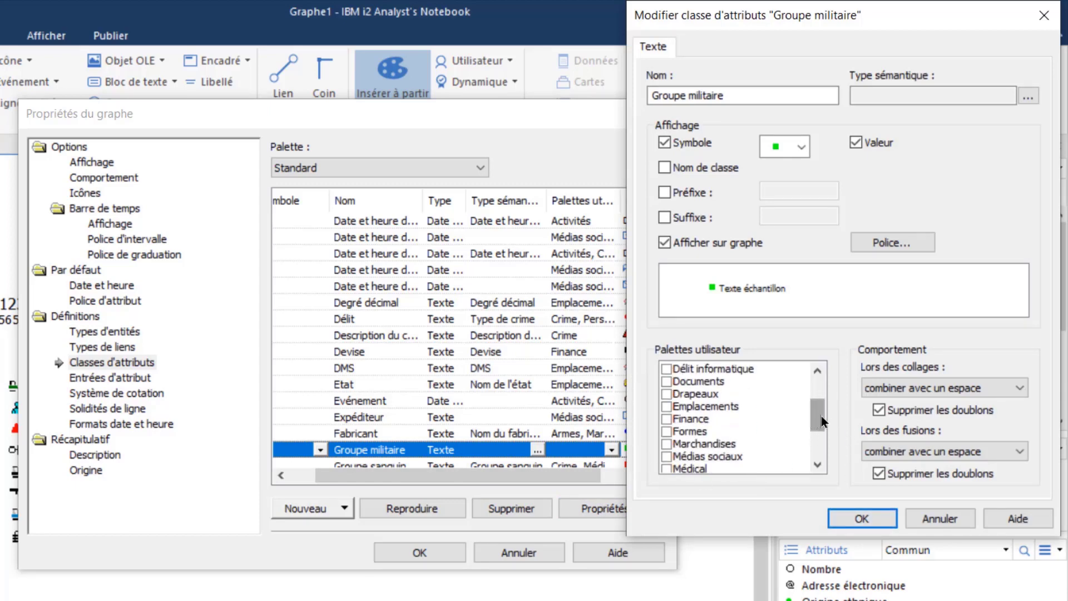
{"action": "left_click_drag", "start_coordinate": [818, 413], "coordinate": [787, 429]}
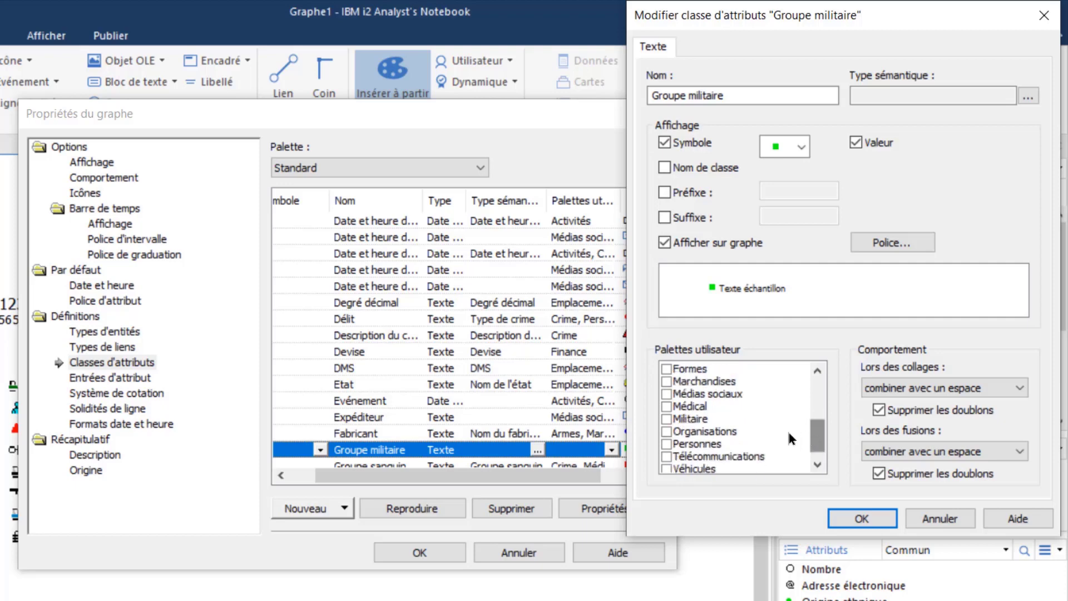
{"action": "left_click", "coordinate": [666, 418]}
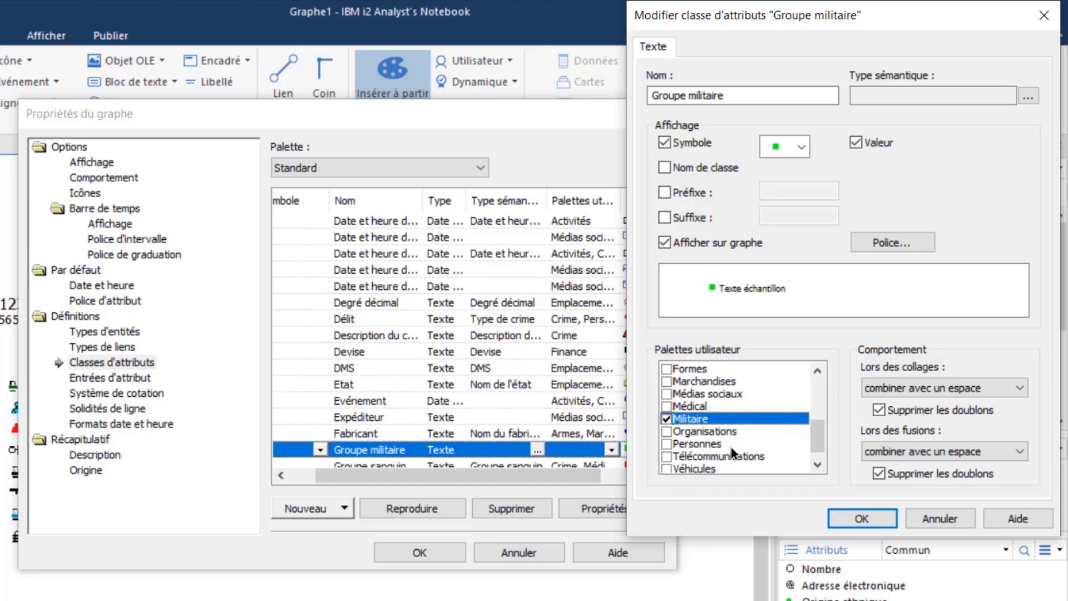
{"action": "left_click", "coordinate": [666, 431]}
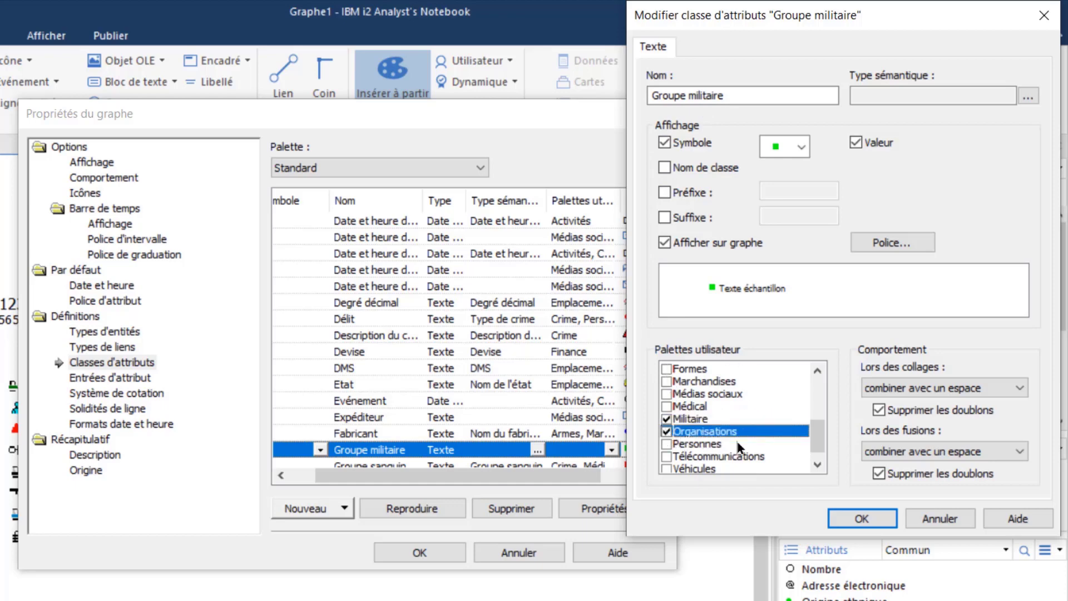
{"action": "left_click", "coordinate": [860, 518]}
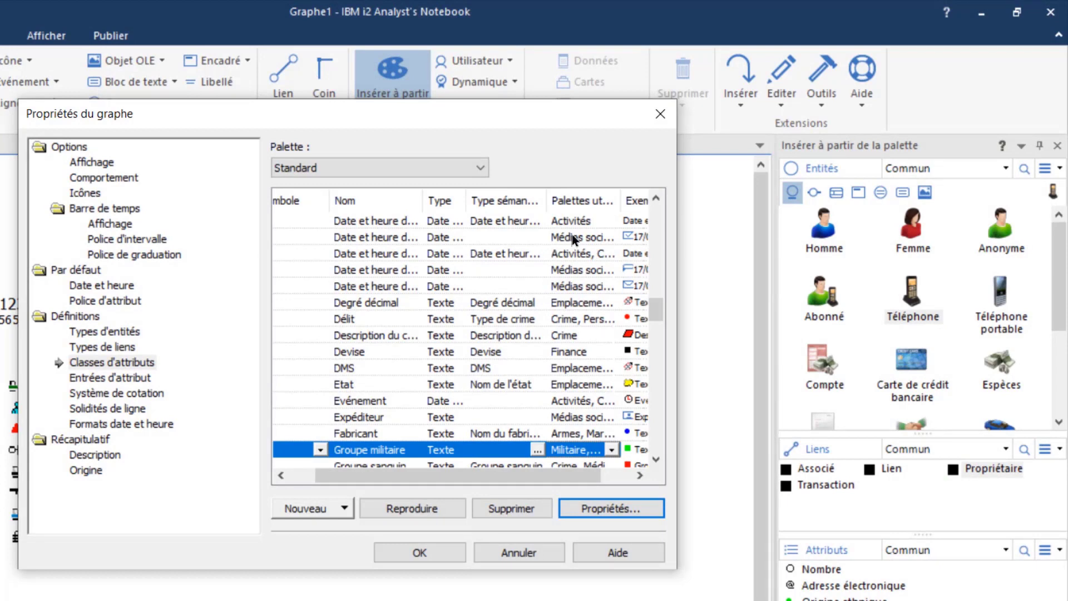
In the Hémisphère attribute class properties, enable the Drapeaux user palette and toggle Emplacements.
{"action": "scroll", "coordinate": [649, 306], "scroll_direction": "down", "scroll_amount": 3}
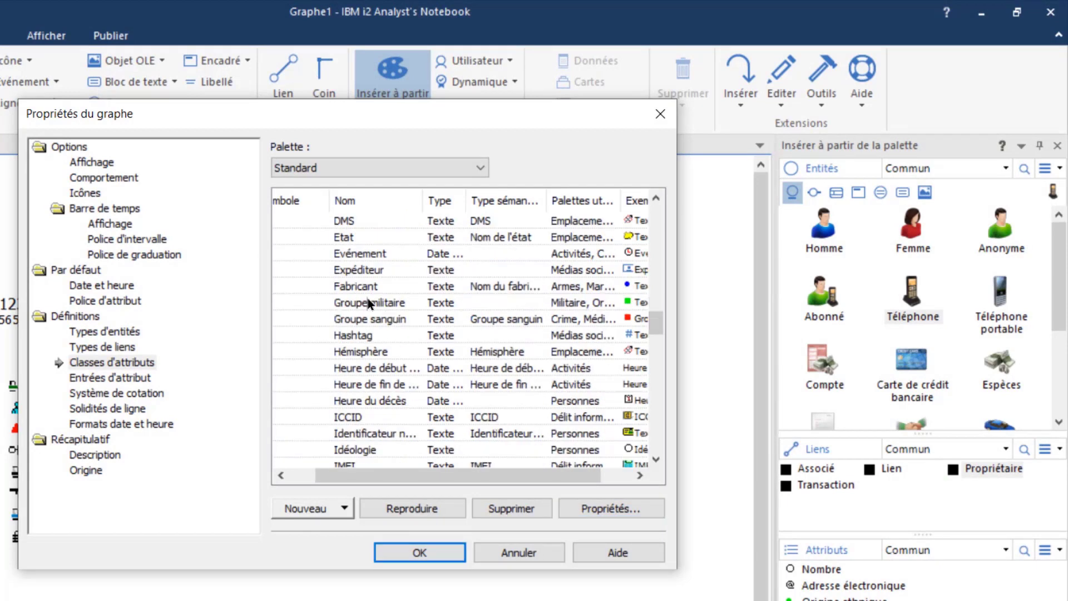
{"action": "double_click", "coordinate": [360, 355]}
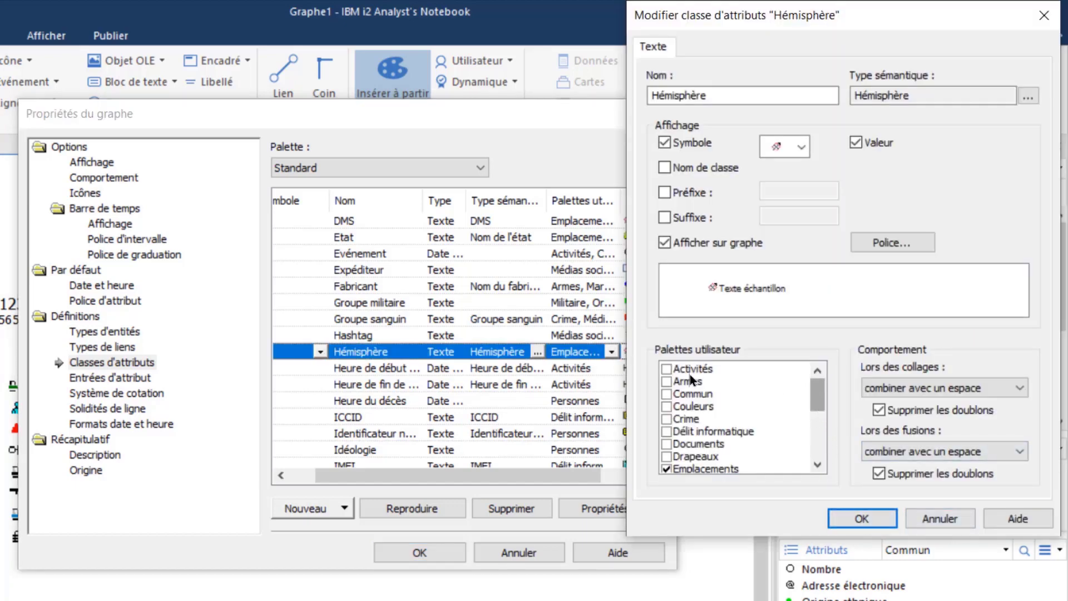
{"action": "left_click_drag", "start_coordinate": [817, 391], "coordinate": [818, 414]}
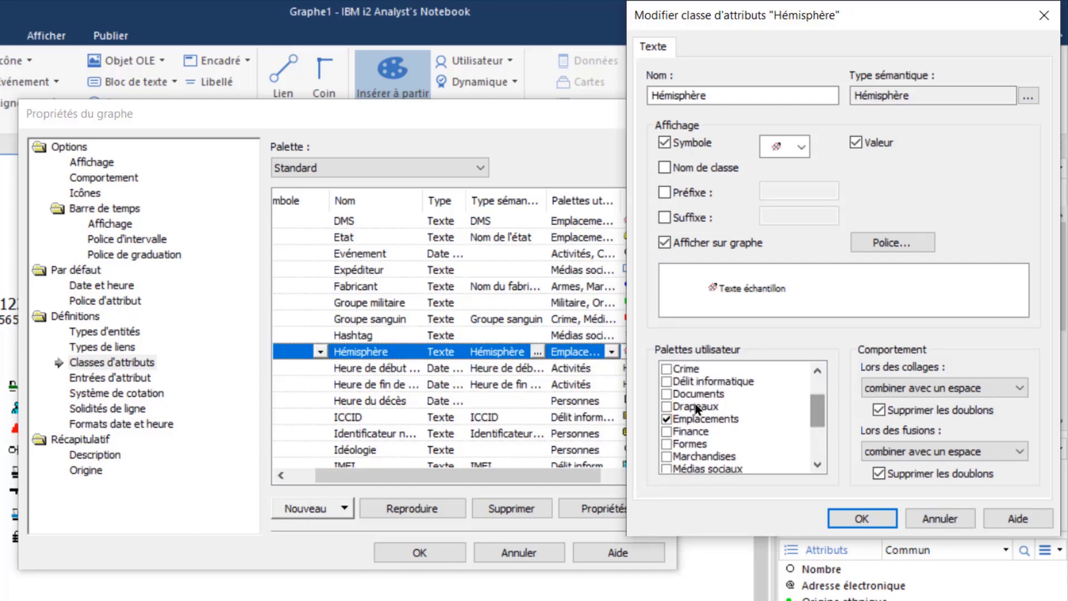
{"action": "left_click", "coordinate": [666, 411]}
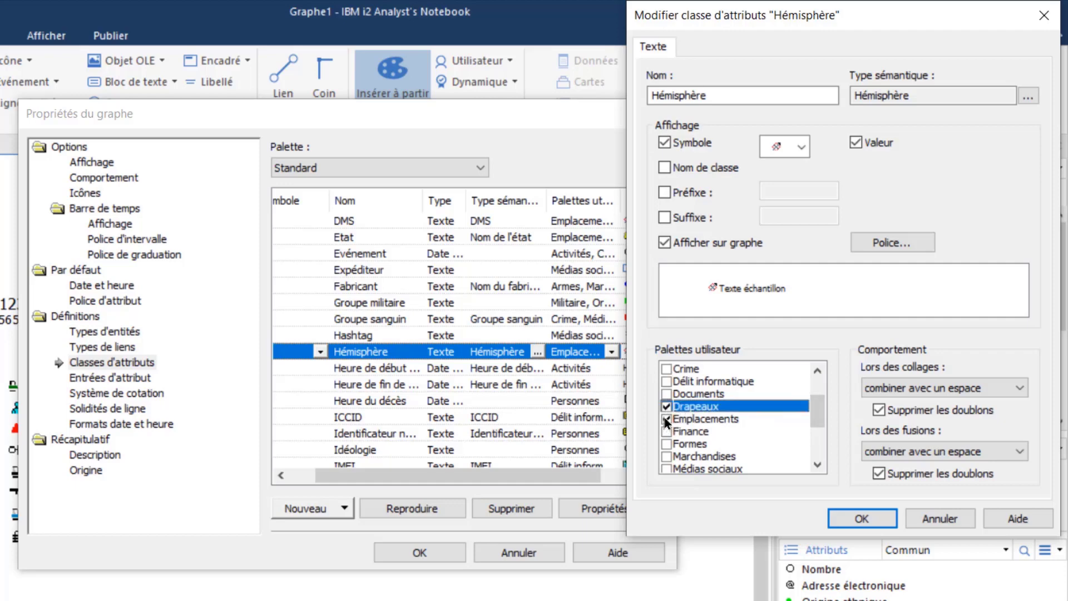
{"action": "left_click", "coordinate": [675, 421]}
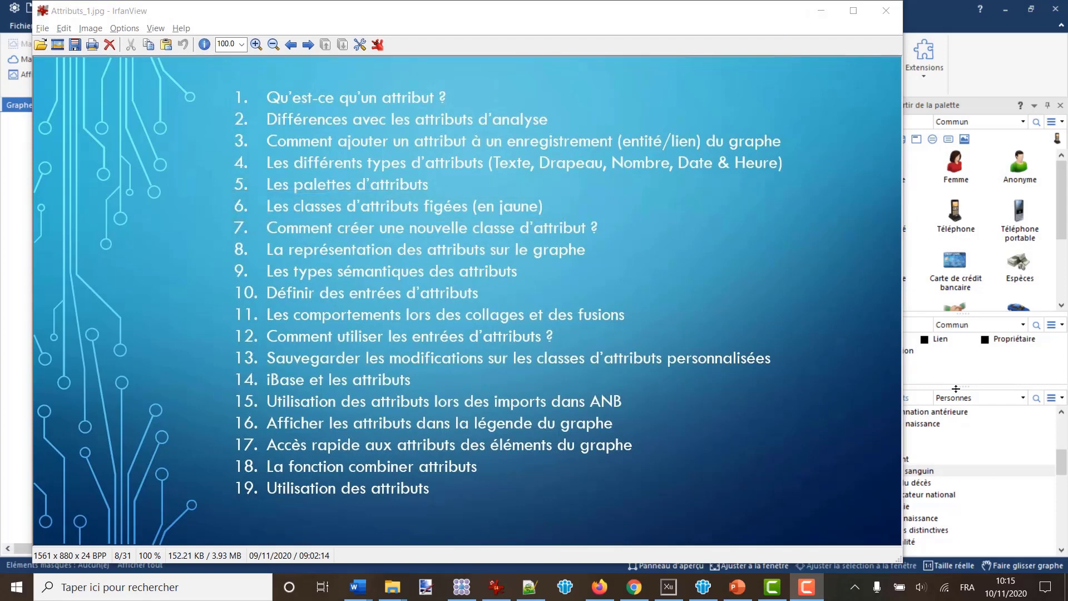
Switch to Analyst's Notebook and examine the yellow fixed attribute classes in the graph properties, widening the Nom column.
{"action": "left_click", "coordinate": [940, 16]}
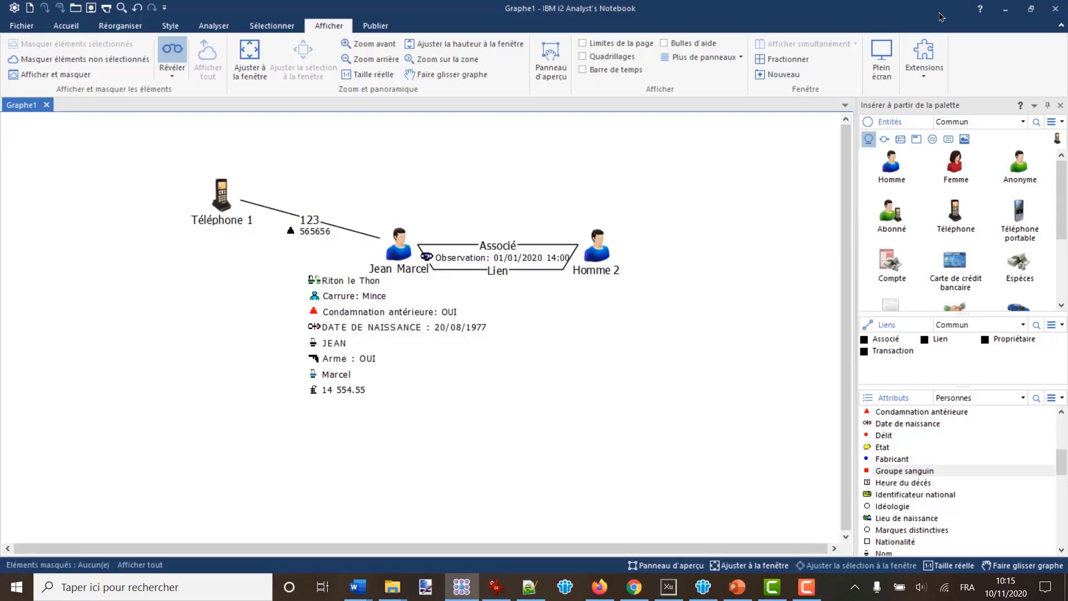
{"action": "right_click", "coordinate": [168, 274]}
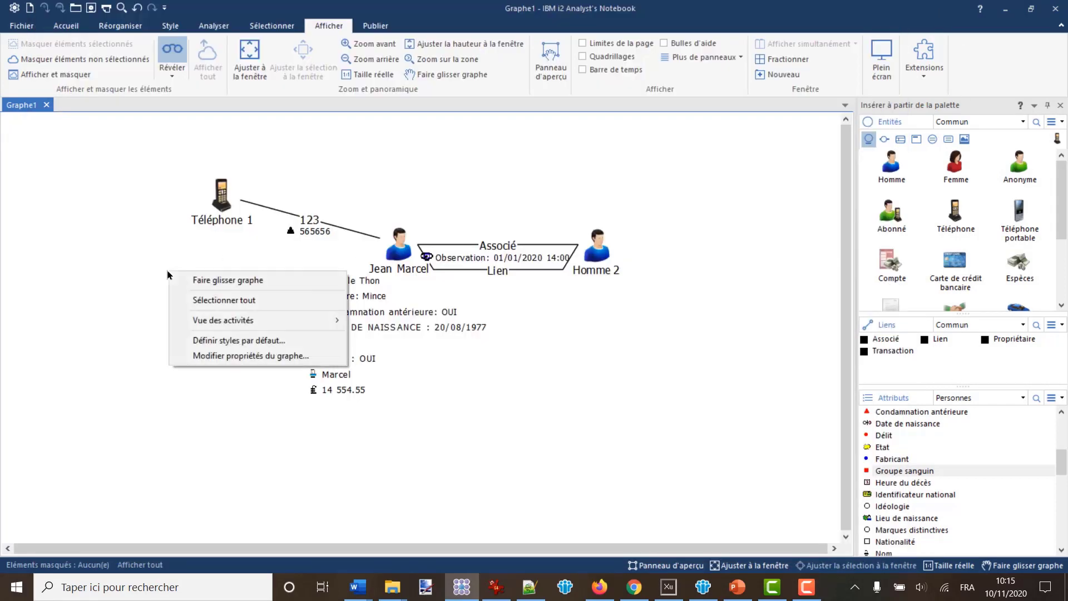
{"action": "left_click", "coordinate": [217, 357]}
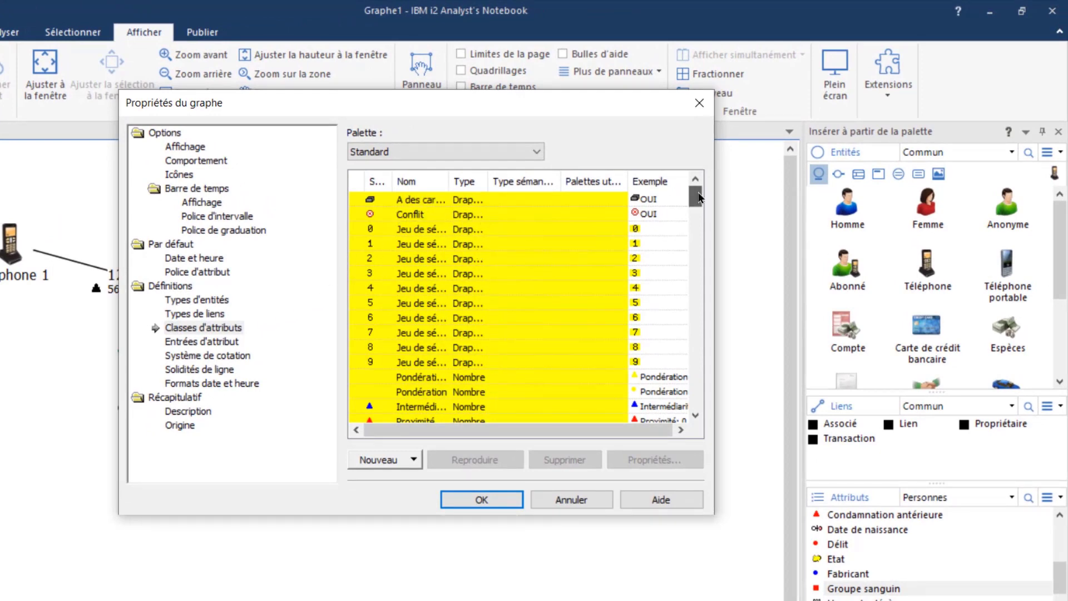
{"action": "left_click_drag", "start_coordinate": [693, 192], "coordinate": [693, 224]}
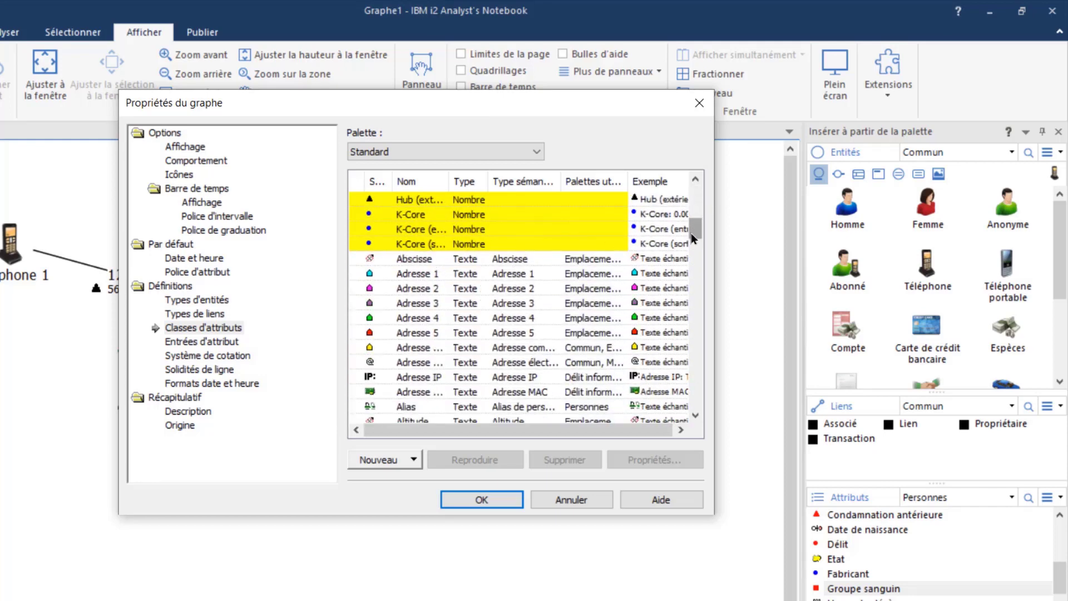
{"action": "left_click_drag", "start_coordinate": [697, 234], "coordinate": [696, 198]}
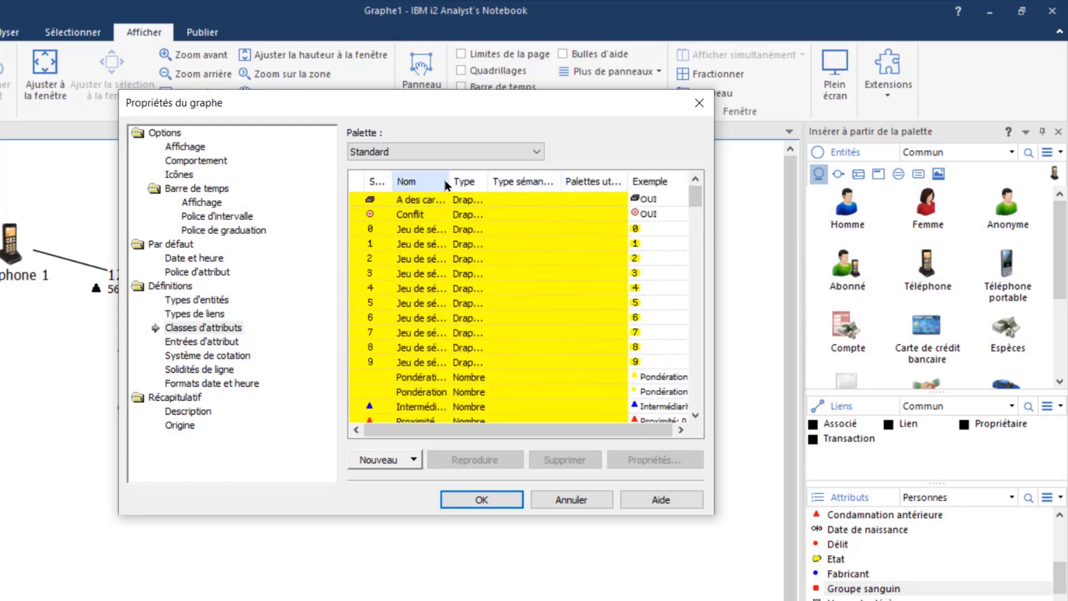
{"action": "left_click_drag", "start_coordinate": [452, 184], "coordinate": [522, 180]}
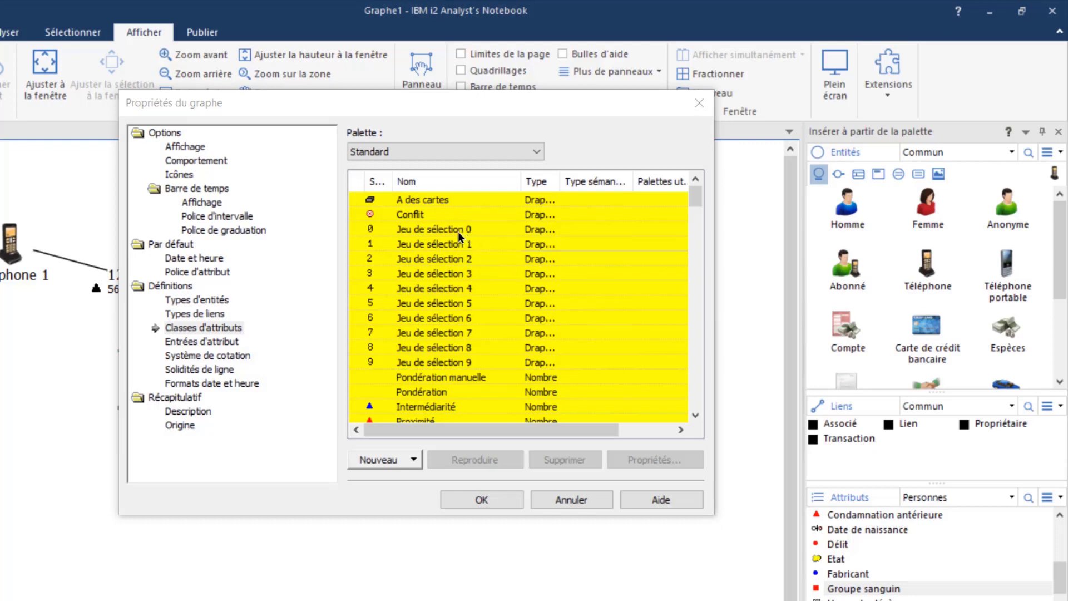
Inspect the fixed Jeu de sélection 1 attribute class and close the graph properties without saving.
{"action": "left_click", "coordinate": [427, 245]}
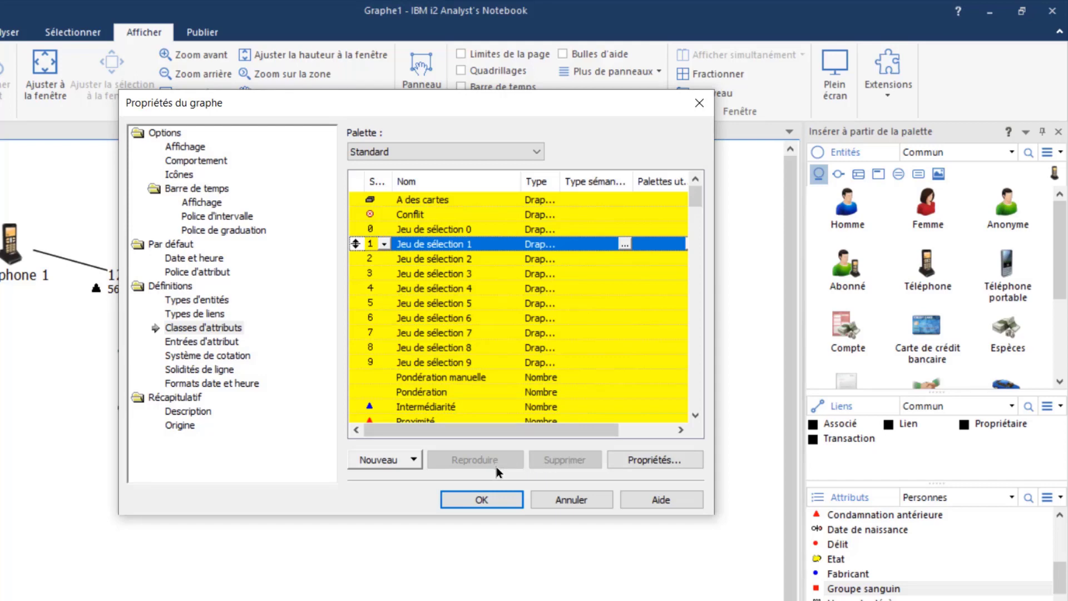
{"action": "left_click", "coordinate": [428, 250]}
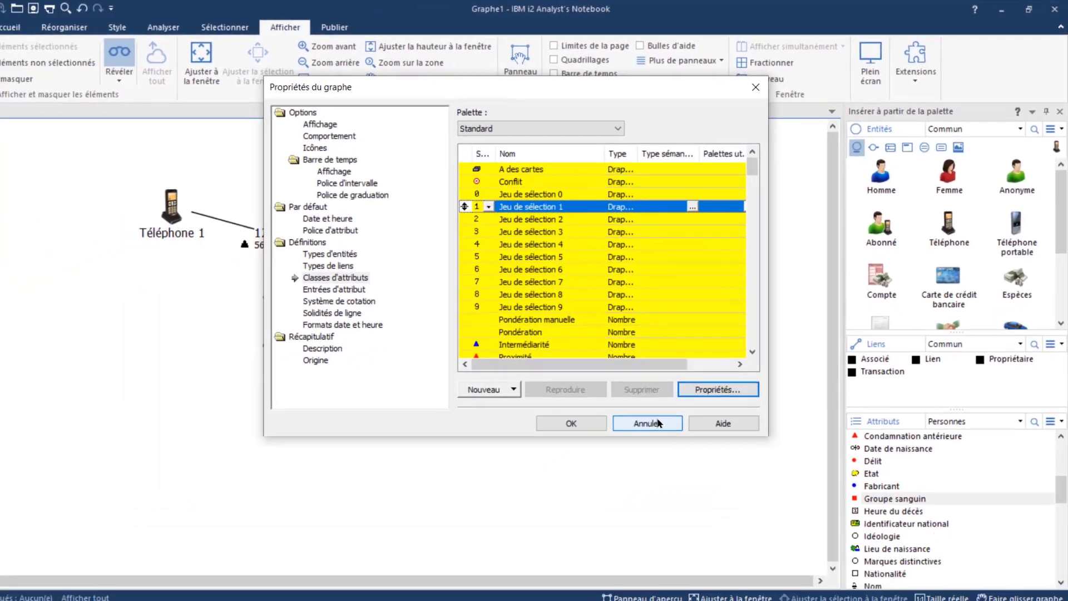
{"action": "left_click", "coordinate": [571, 499]}
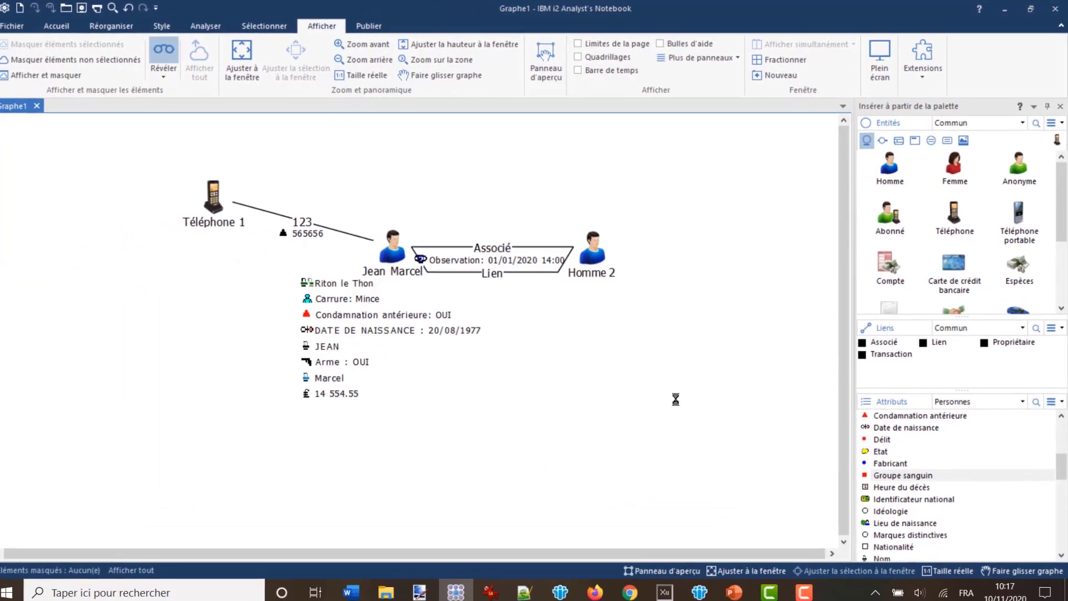
Add the Téléphone 1 entity and its link 123 to Jeu de sélection 2, and clear the selection.
{"action": "left_click", "coordinate": [259, 27]}
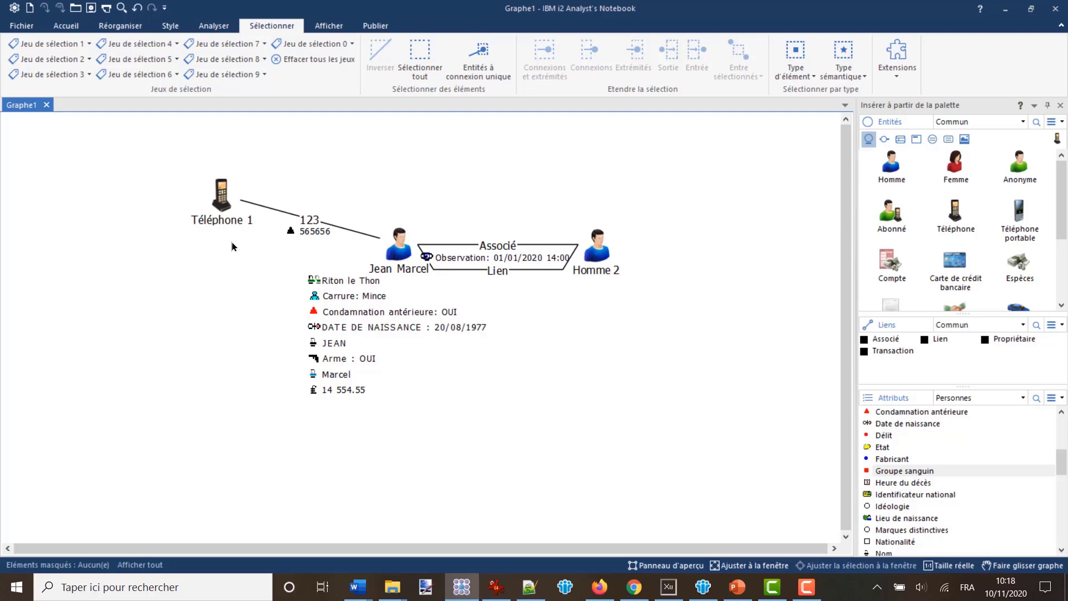
{"action": "left_click", "coordinate": [222, 196]}
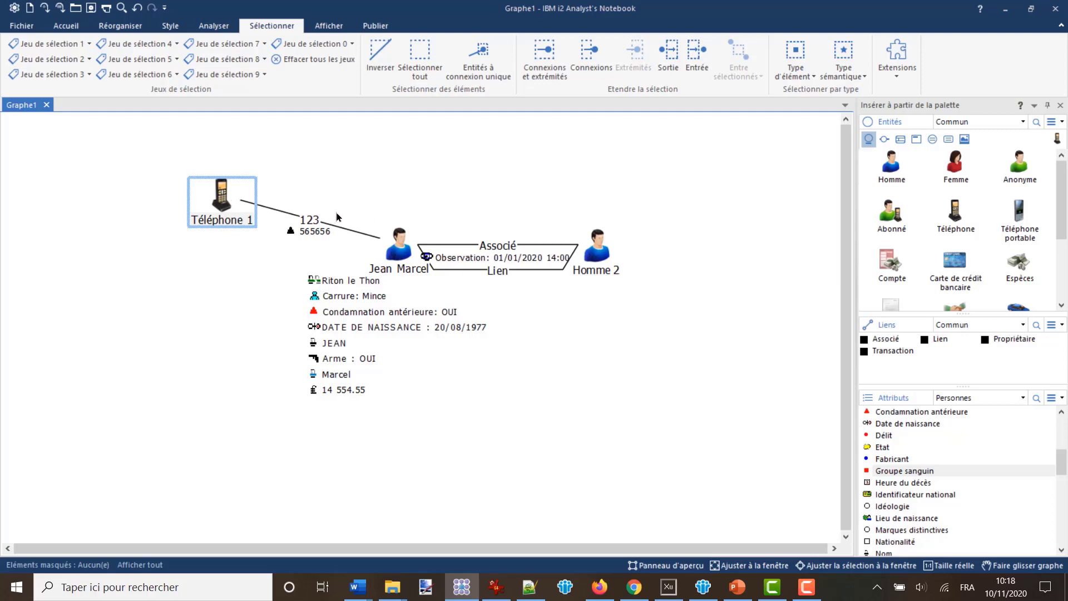
{"action": "left_click", "coordinate": [315, 224], "text": "ctrl"}
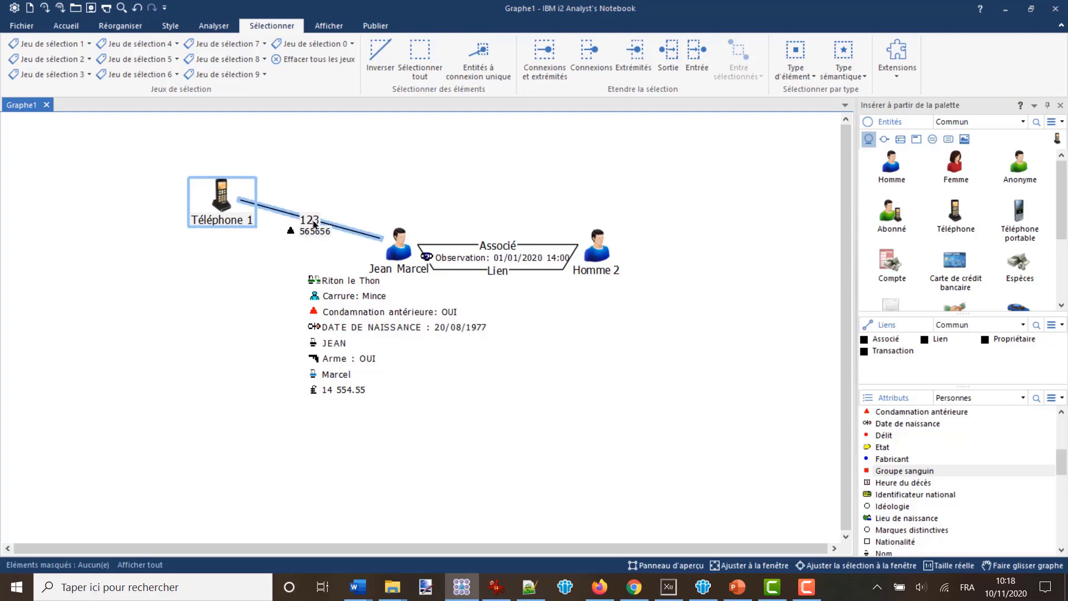
{"action": "left_click", "coordinate": [89, 60]}
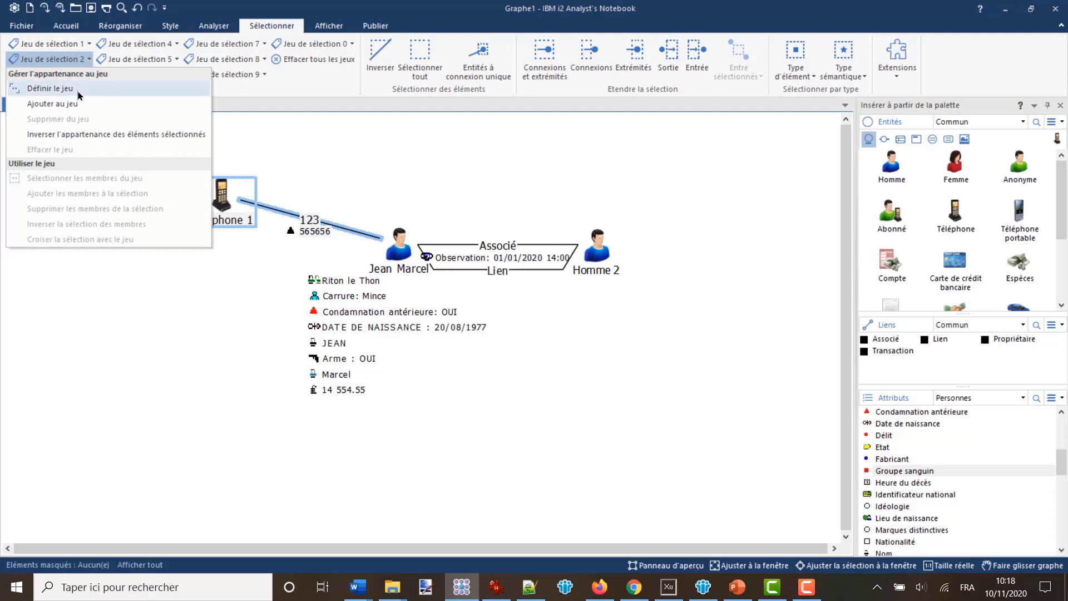
{"action": "left_click", "coordinate": [71, 104]}
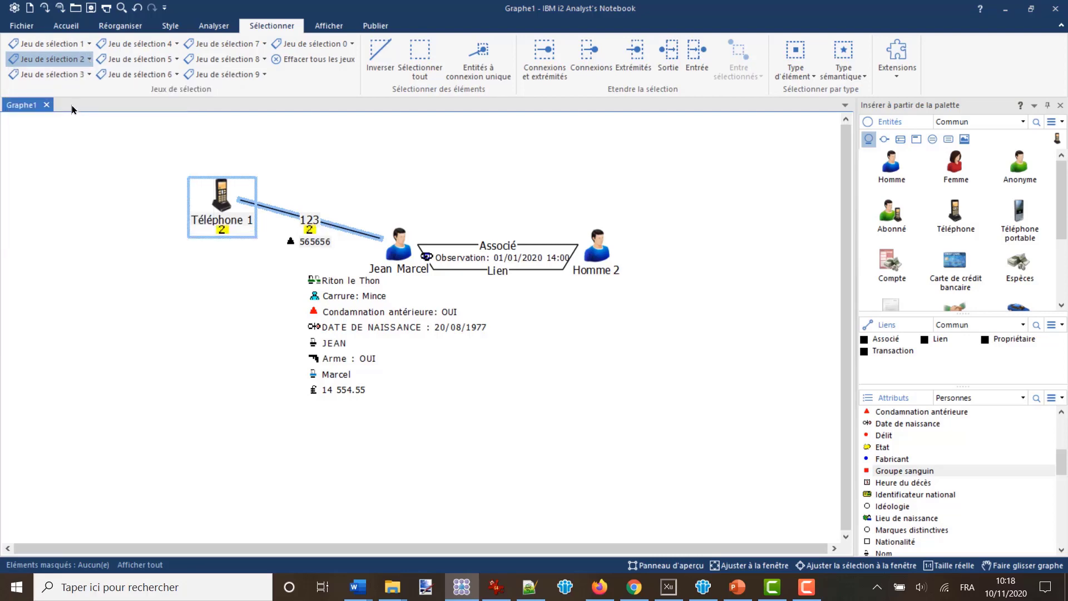
{"action": "left_click", "coordinate": [214, 247]}
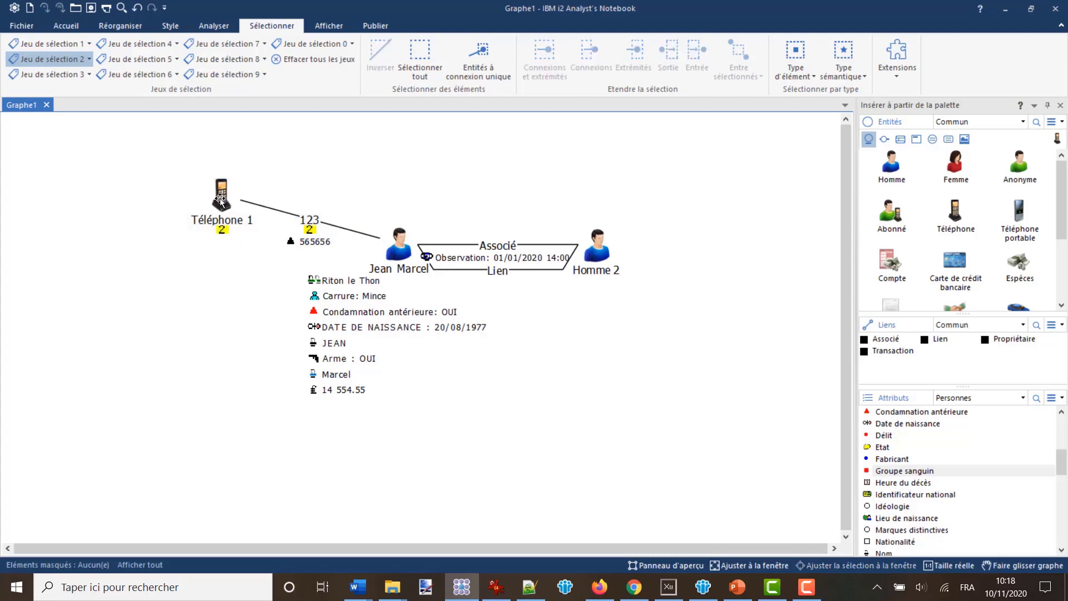
Inspect the fixed Jeu de sélection 2 attribute in the properties of Téléphone 1 and close the dialog.
{"action": "right_click", "coordinate": [221, 198]}
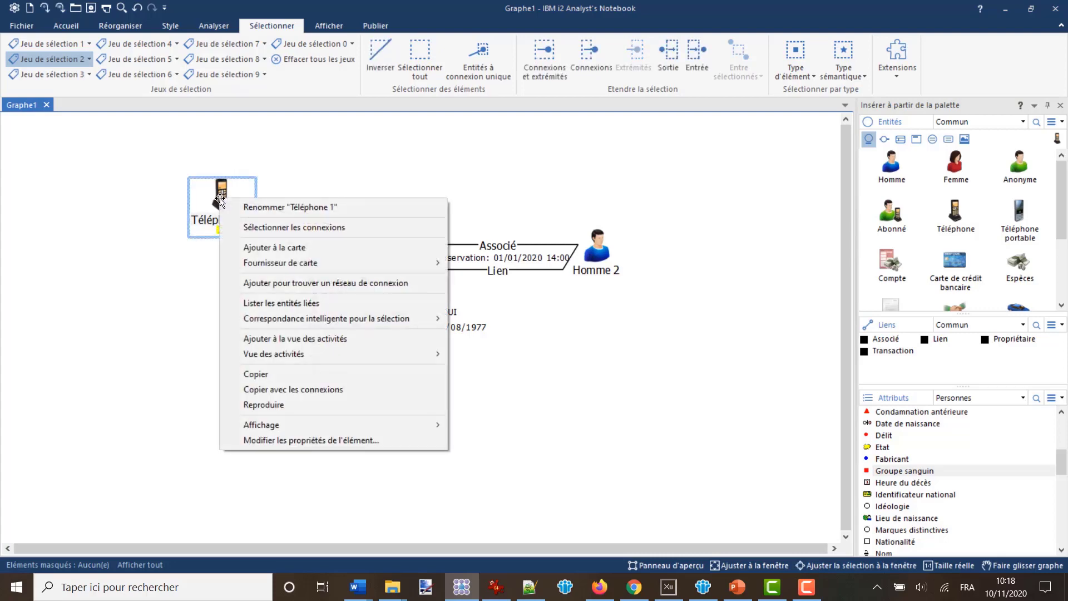
{"action": "left_click", "coordinate": [279, 439]}
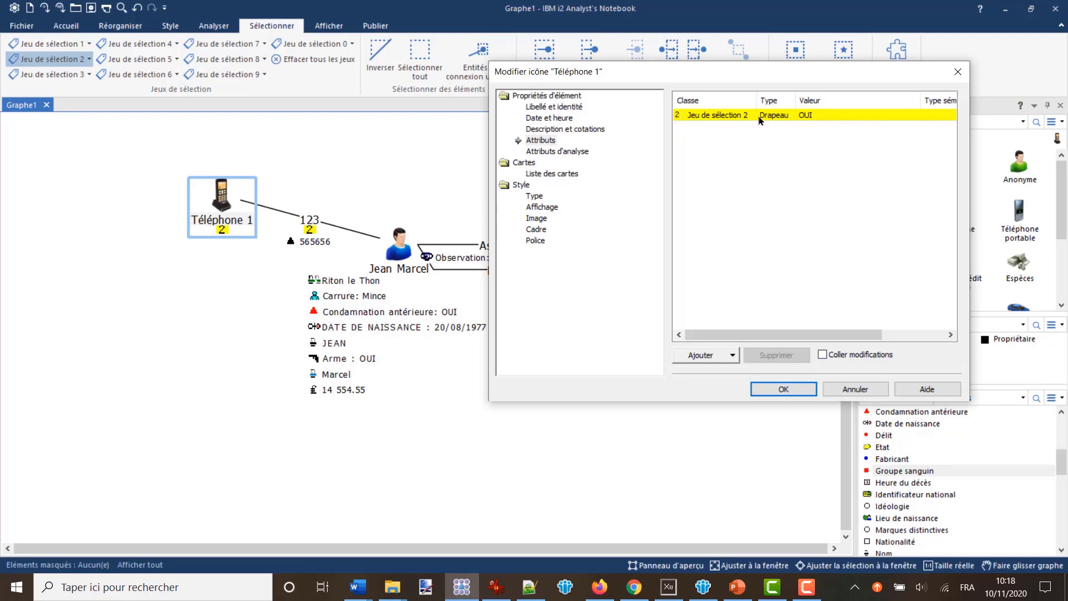
{"action": "left_click", "coordinate": [914, 116]}
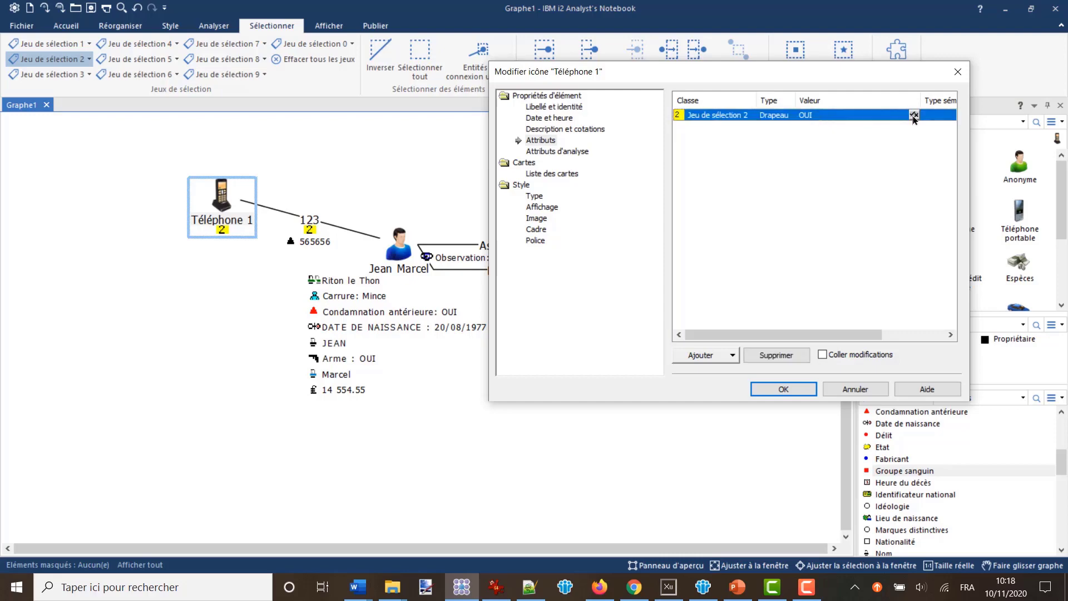
{"action": "left_click", "coordinate": [914, 117]}
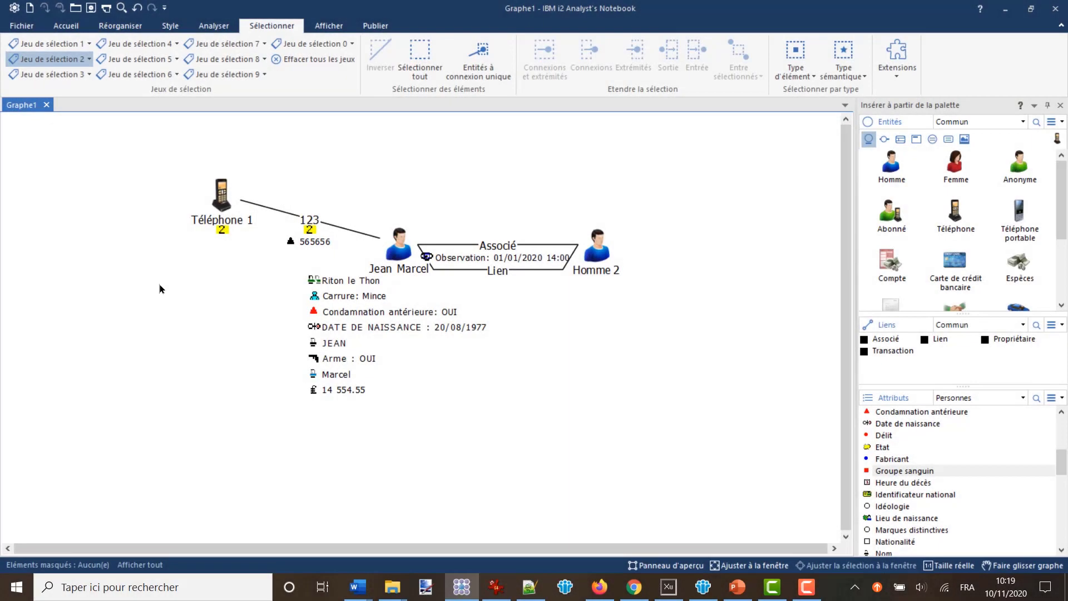
Examine the fixed attribute classes from Pondération manuelle to K-Core in the graph properties, widening the Nom column, and close without saving.
{"action": "right_click", "coordinate": [159, 285]}
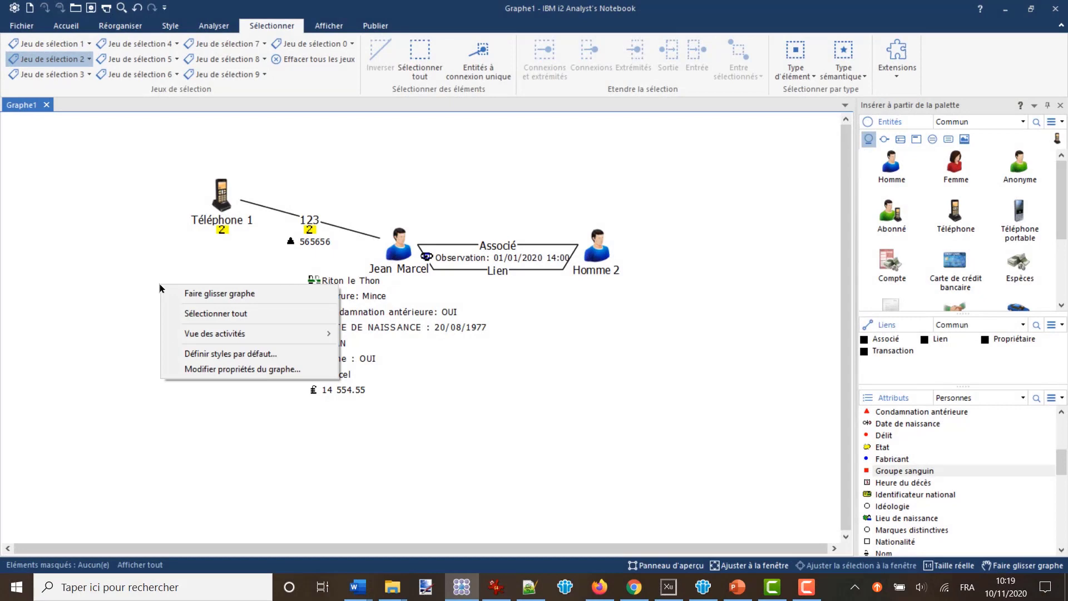
{"action": "left_click", "coordinate": [206, 369]}
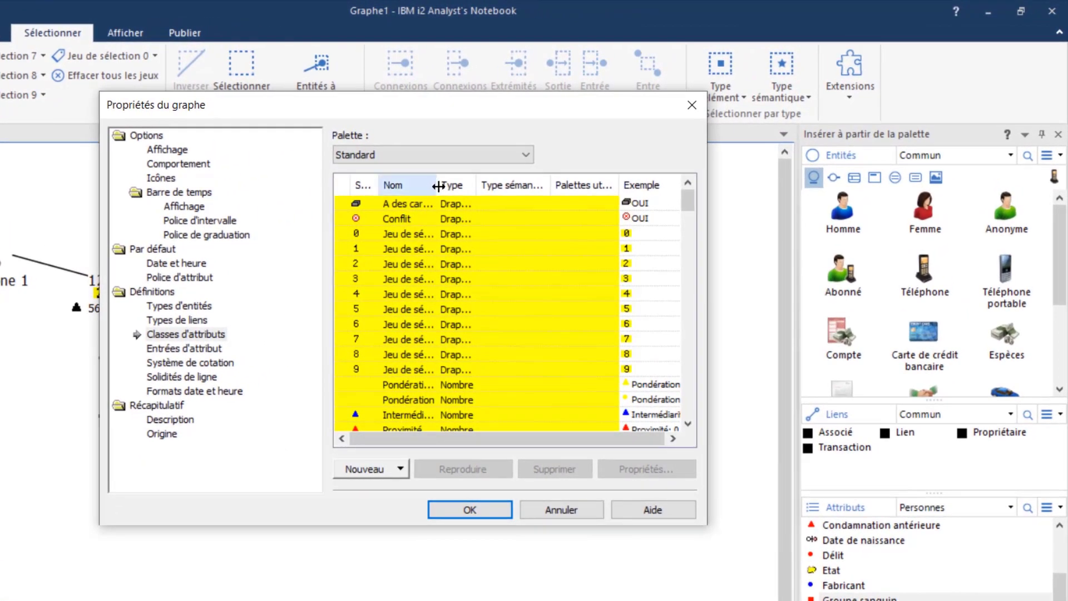
{"action": "left_click_drag", "start_coordinate": [438, 186], "coordinate": [507, 186]}
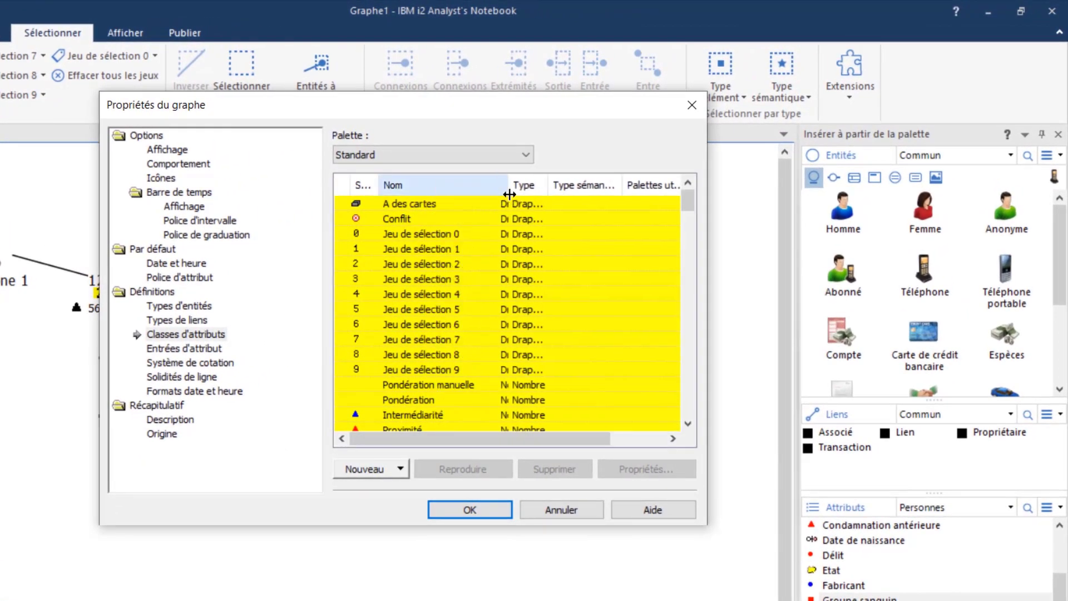
{"action": "left_click", "coordinate": [454, 383]}
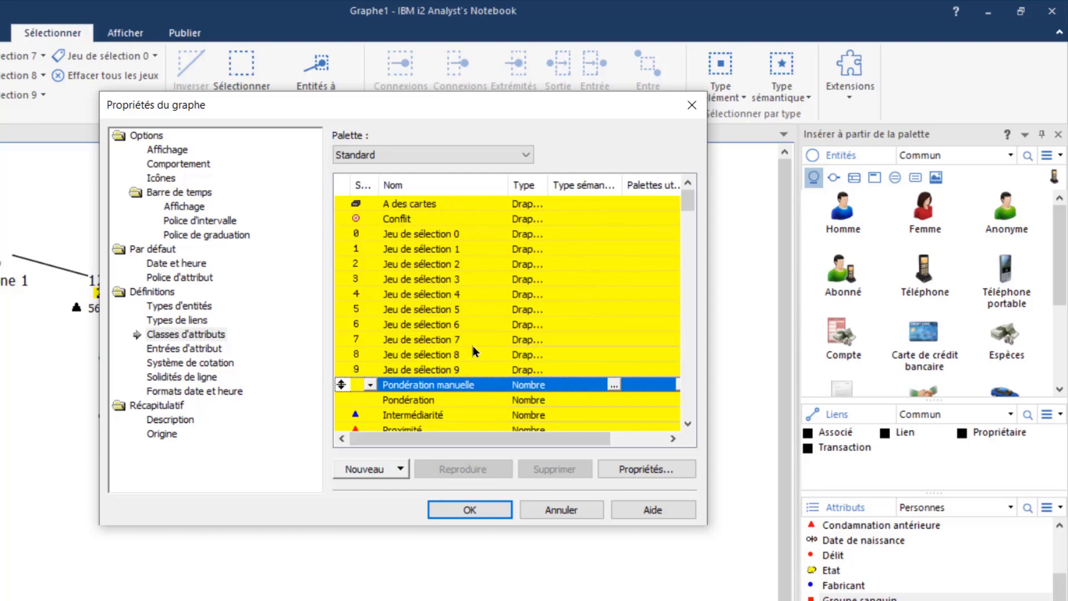
{"action": "scroll", "coordinate": [473, 348], "scroll_direction": "down", "scroll_amount": 2}
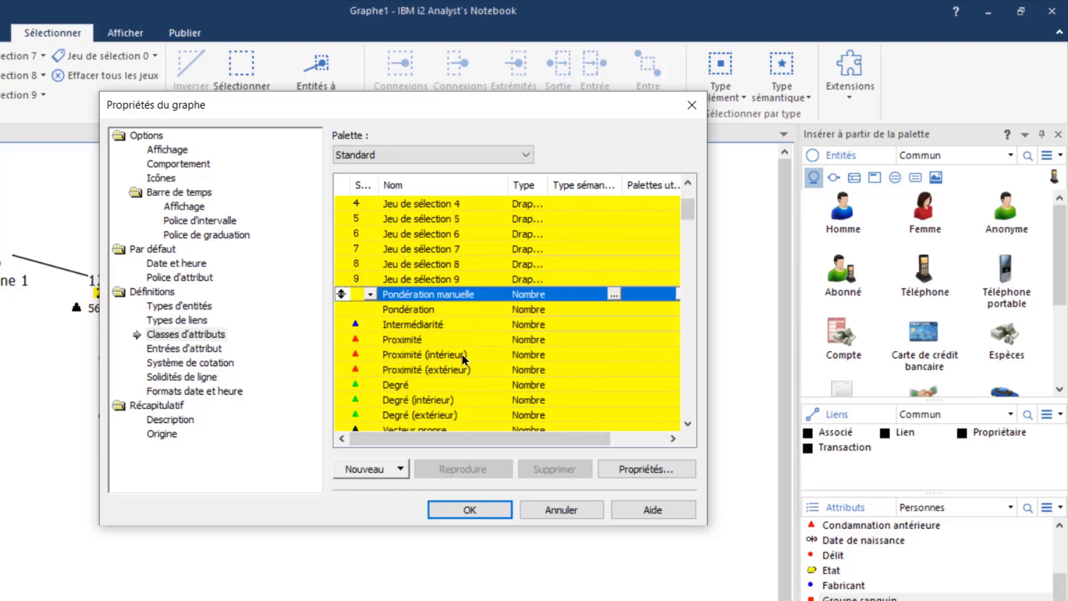
{"action": "scroll", "coordinate": [456, 379], "scroll_direction": "down", "scroll_amount": 2}
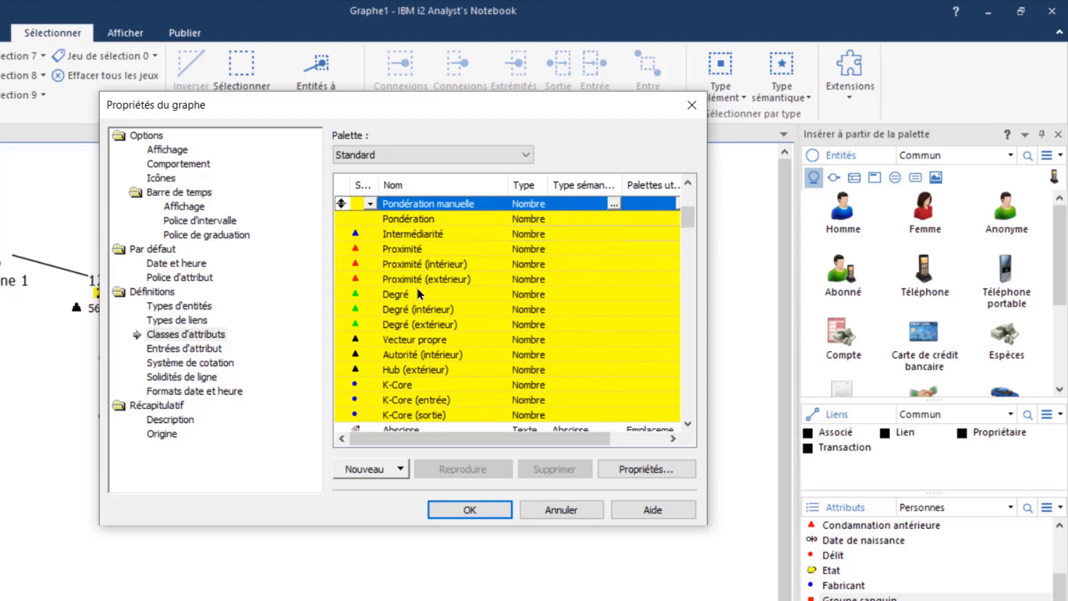
{"action": "left_click", "coordinate": [557, 509]}
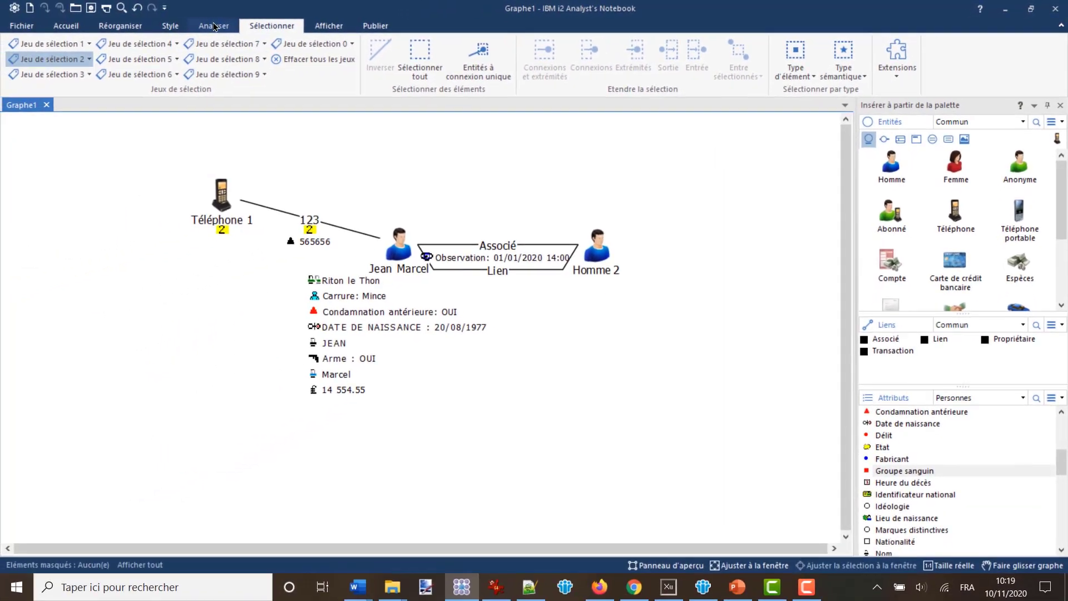
Open the social network analysis, review its link weightings and enable the Proximité centrality measure alongside Intermédiarité.
{"action": "left_click", "coordinate": [214, 26]}
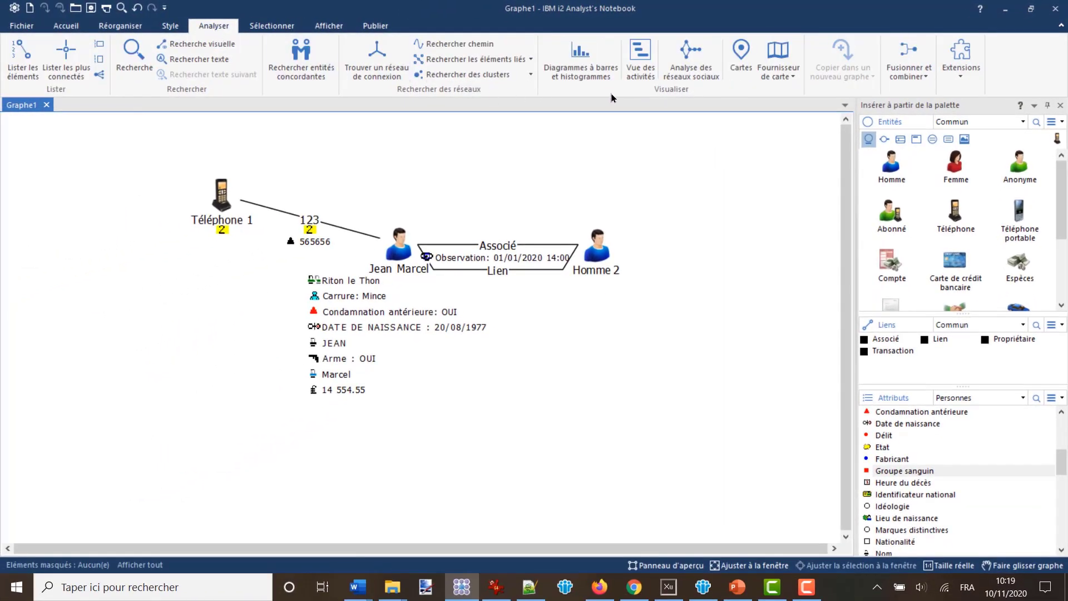
{"action": "left_click", "coordinate": [693, 51]}
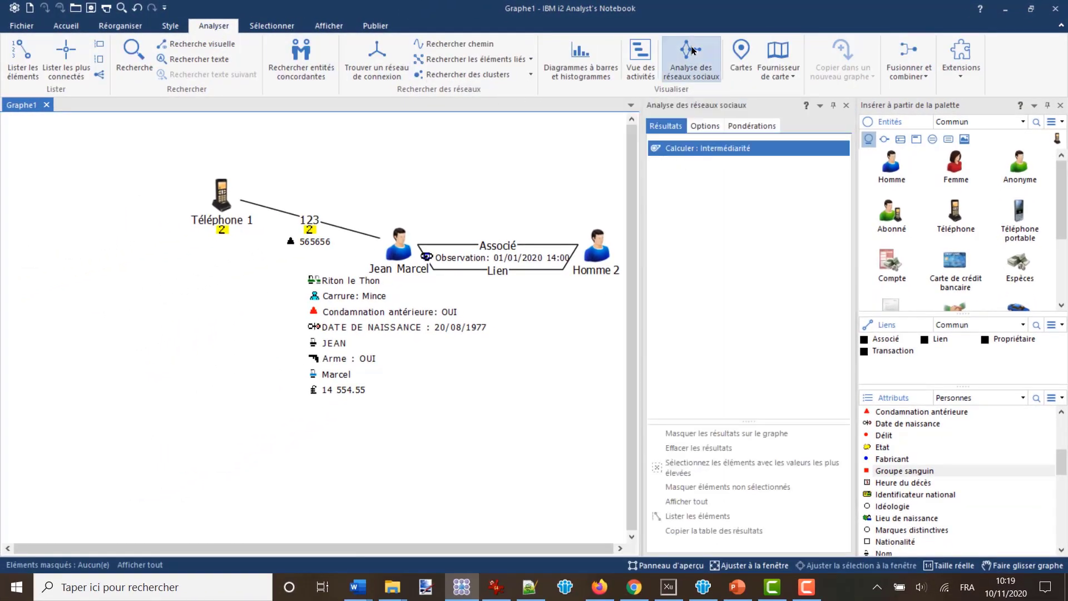
{"action": "left_click", "coordinate": [754, 126]}
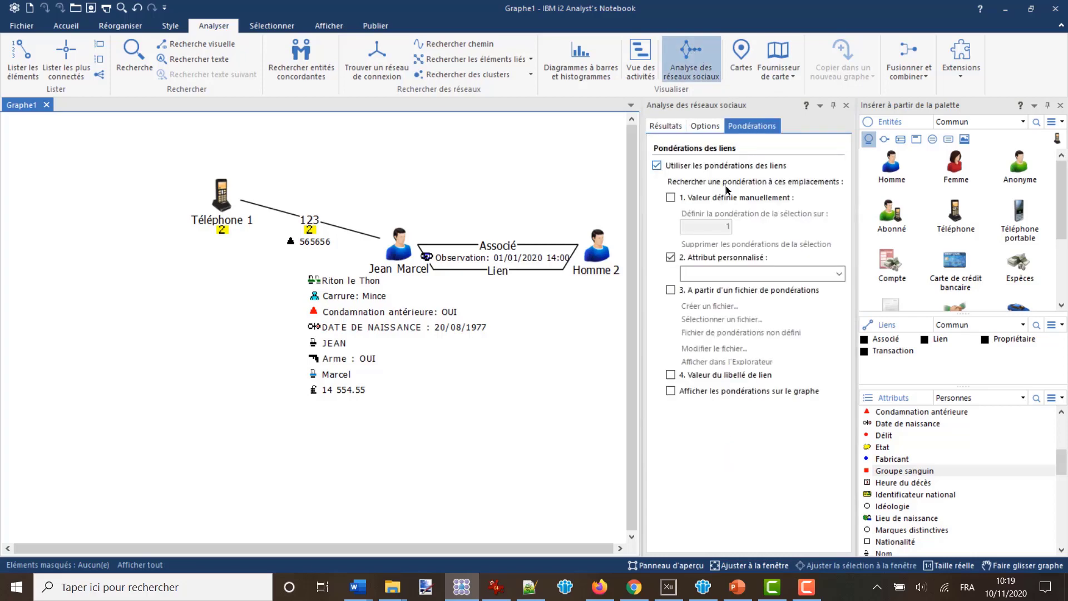
{"action": "left_click", "coordinate": [704, 125]}
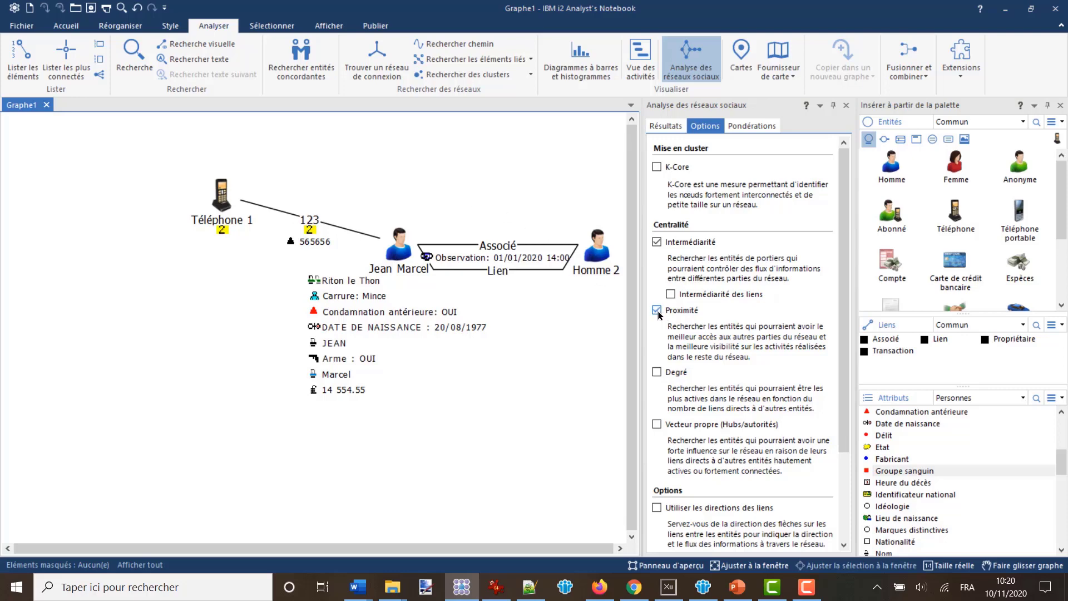
{"action": "scroll", "coordinate": [751, 284], "scroll_direction": "down", "scroll_amount": 3}
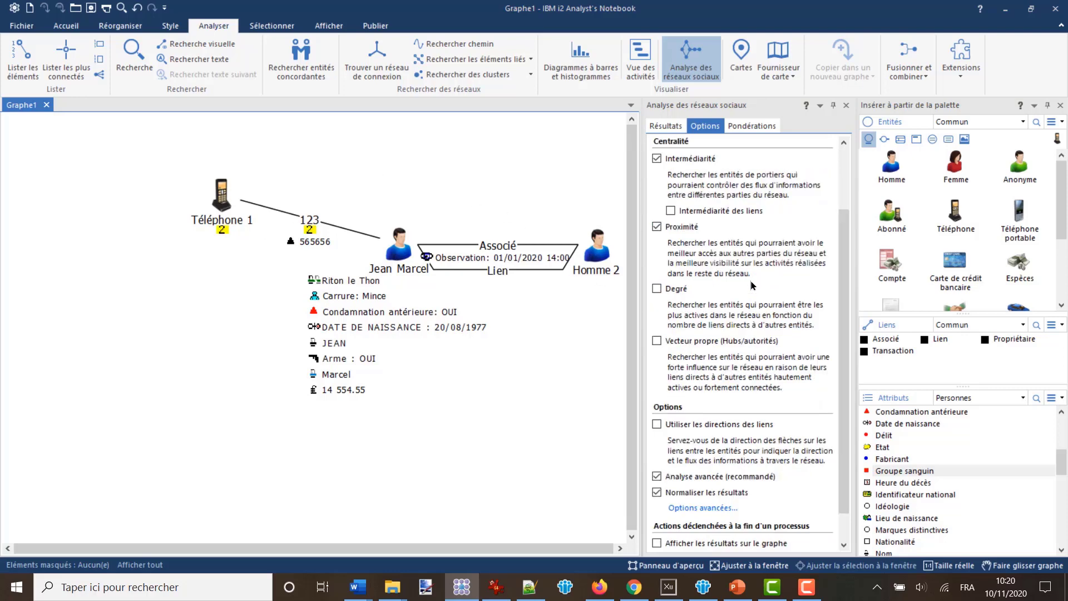
{"action": "scroll", "coordinate": [745, 300], "scroll_direction": "up", "scroll_amount": 3}
Calculate Intermédiarité and Proximité for the graph's entities and show the results on the graph.
{"action": "left_click", "coordinate": [662, 127]}
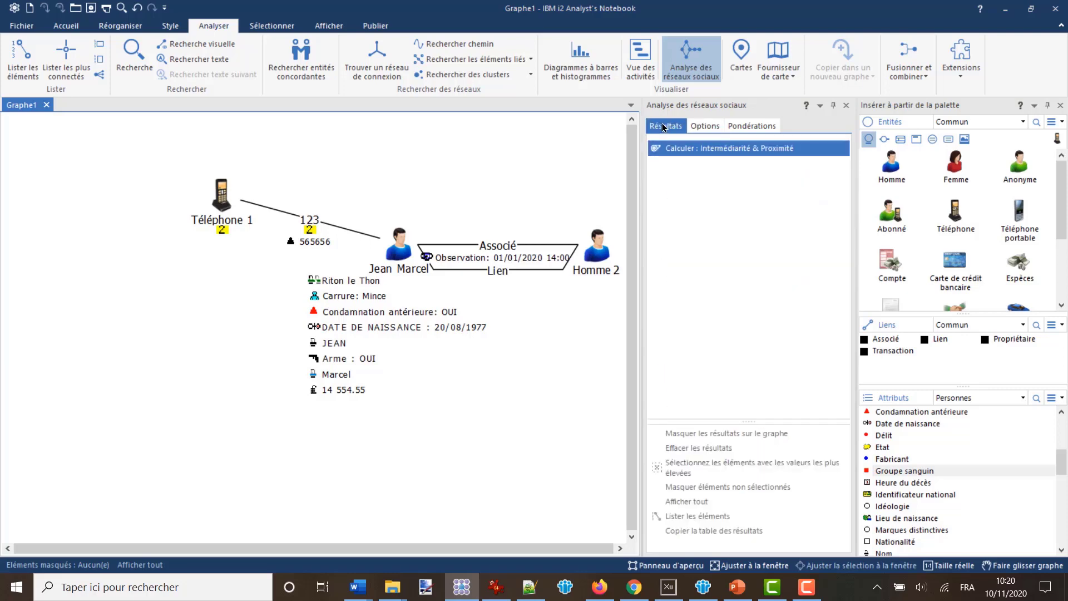
{"action": "left_click", "coordinate": [738, 154]}
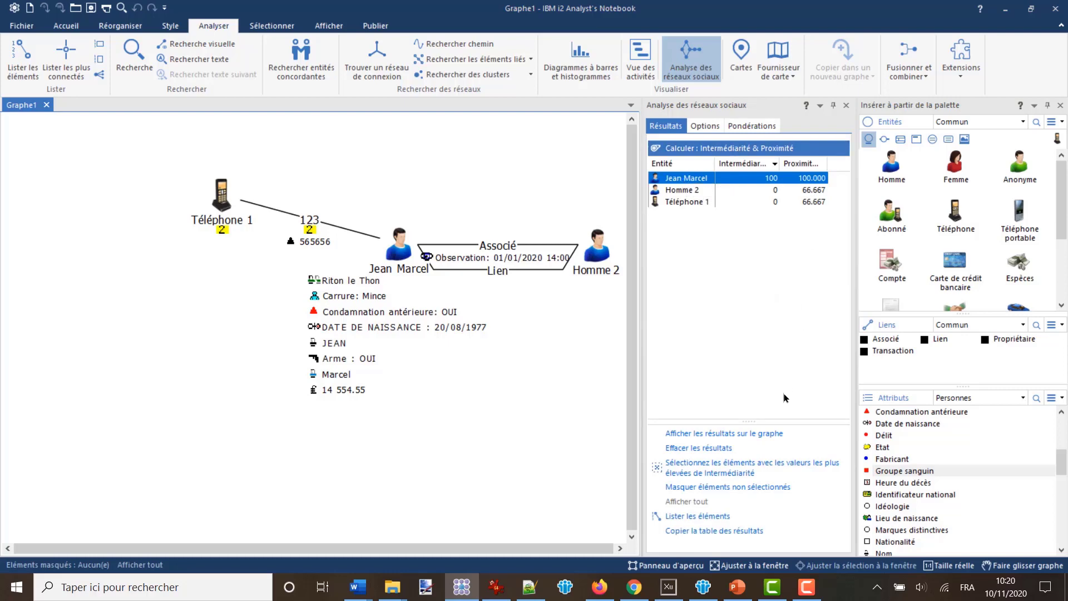
{"action": "left_click", "coordinate": [699, 434]}
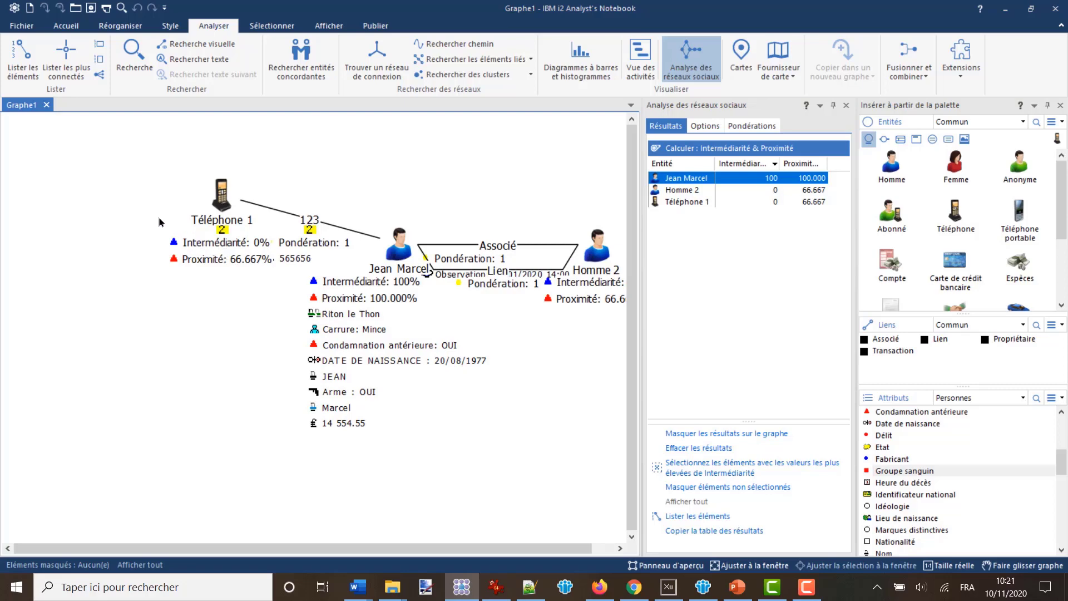
Add an Adresse électronique attribute from the Télécommunications palette to Téléphone 1 with the value dfizfhrez.
{"action": "right_click", "coordinate": [216, 207]}
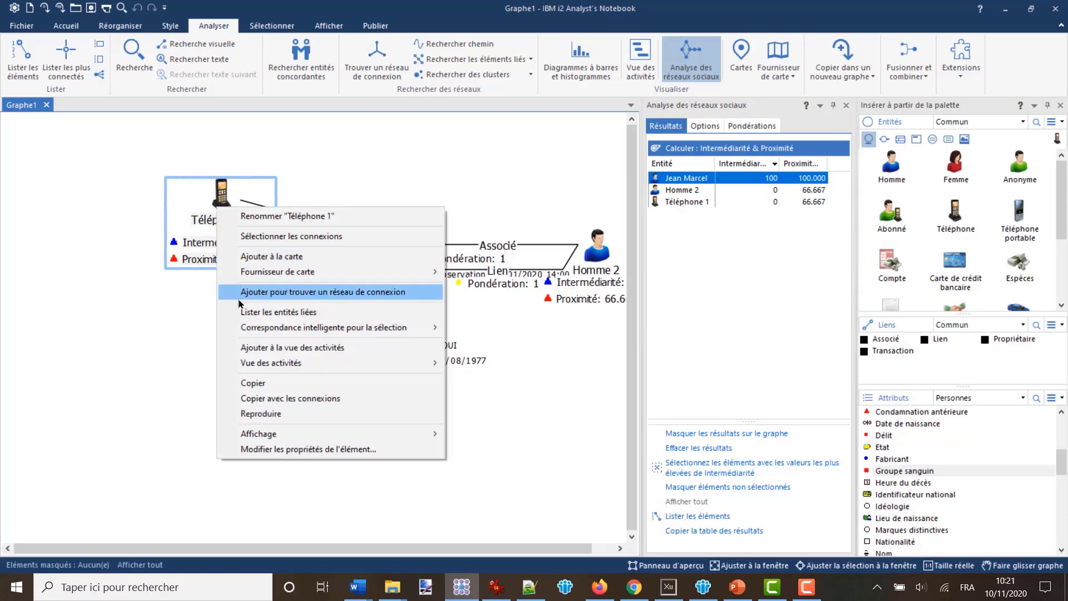
{"action": "left_click", "coordinate": [275, 450]}
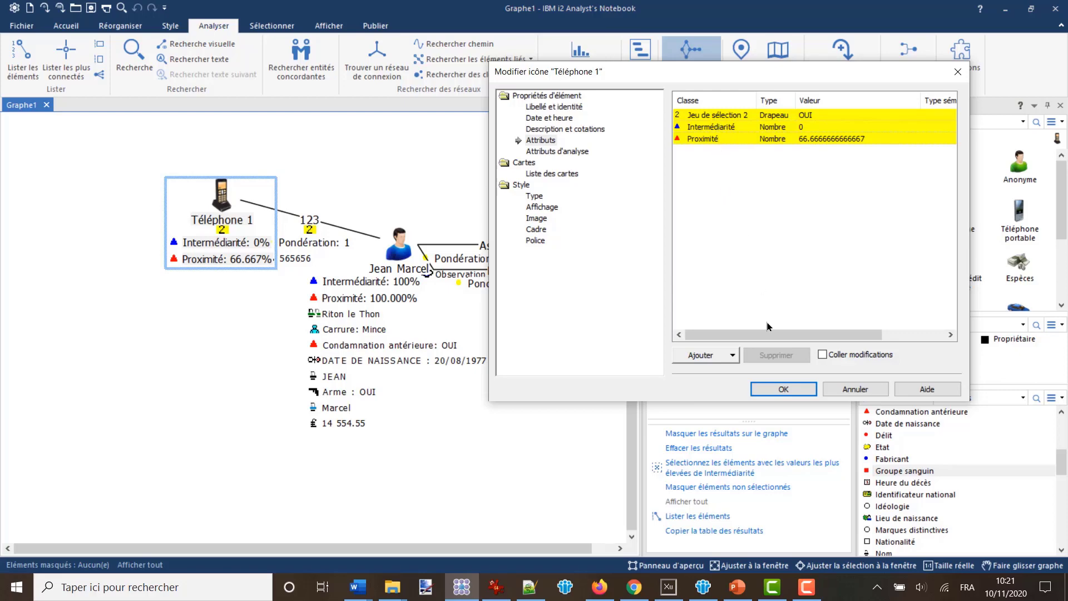
{"action": "left_click", "coordinate": [726, 356]}
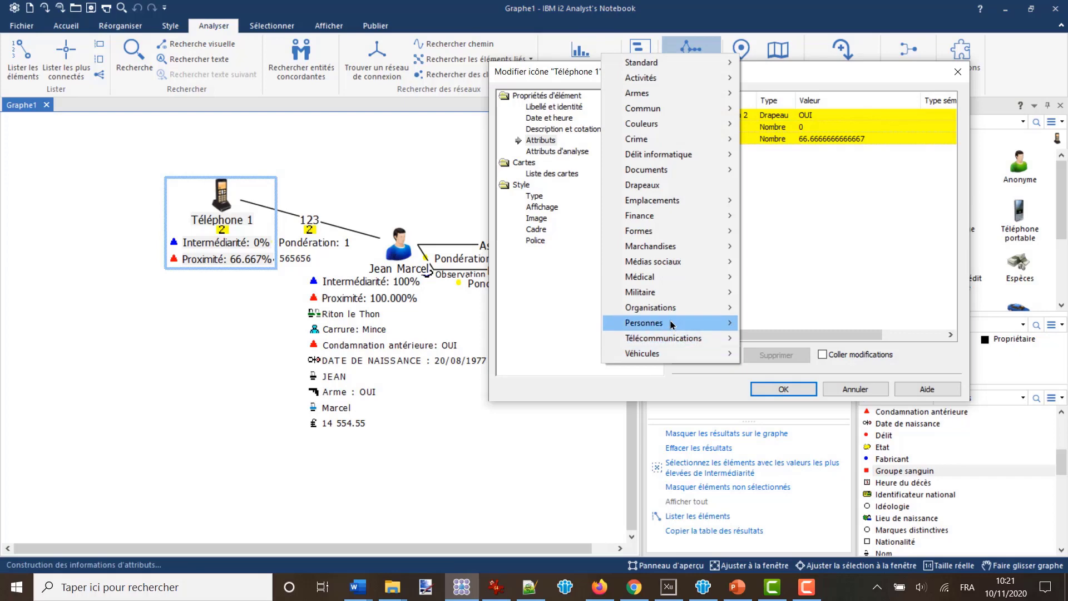
{"action": "mouse_move", "coordinate": [675, 339]}
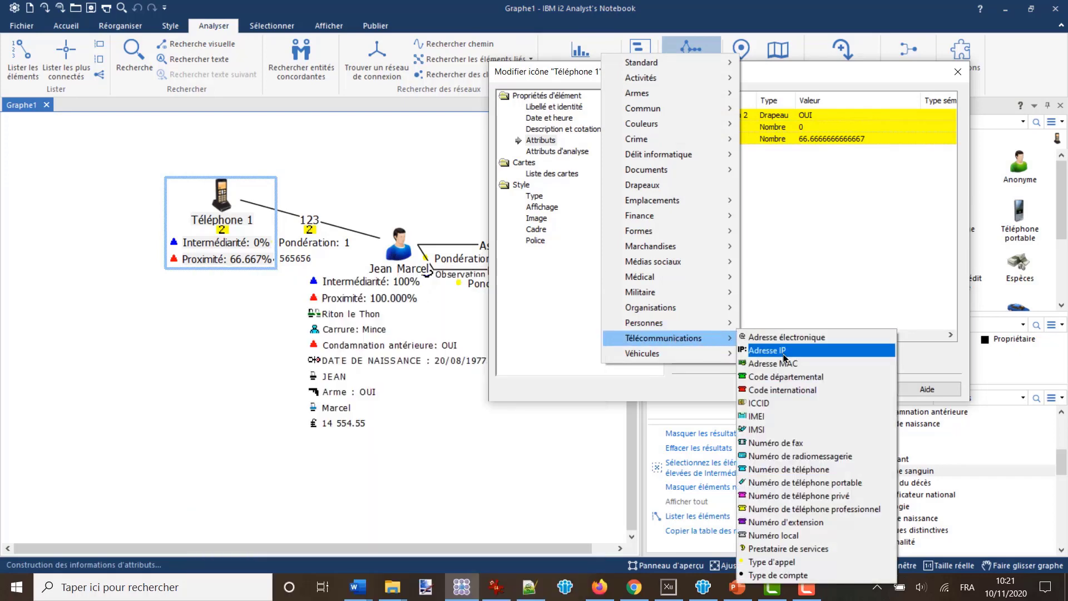
{"action": "left_click", "coordinate": [789, 337]}
{"action": "type", "text": "dfizfhrez"}
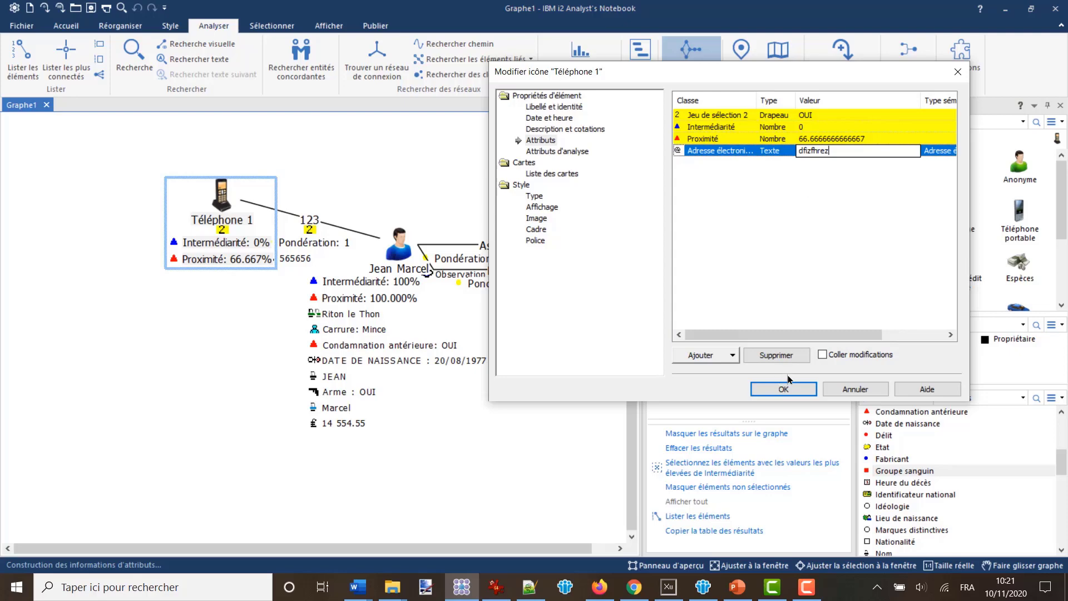
{"action": "left_click", "coordinate": [788, 394]}
{"action": "left_click", "coordinate": [783, 389]}
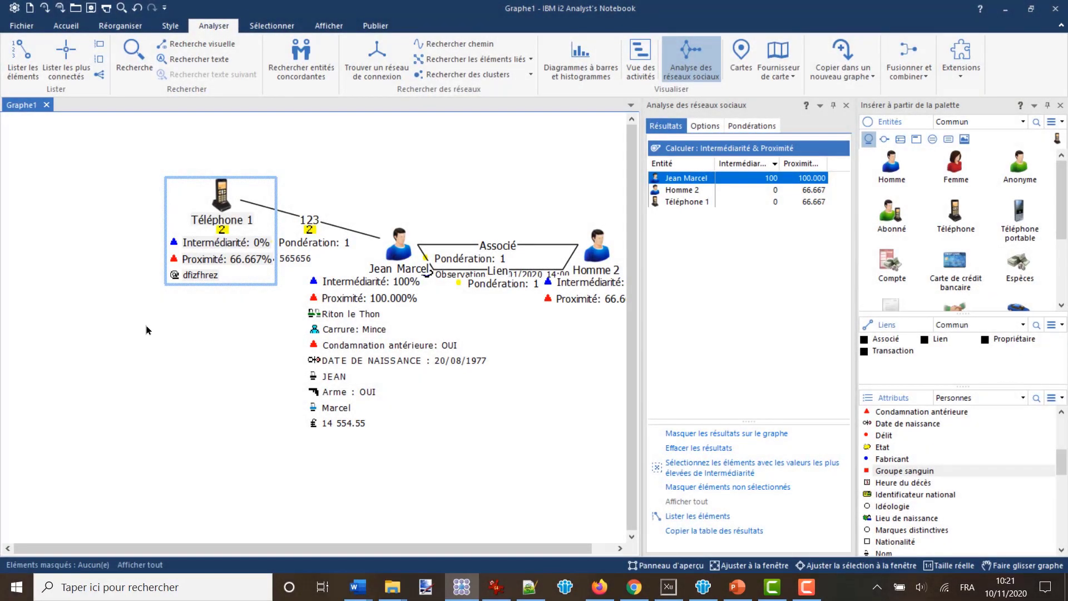
Reopen the graph properties to review the attribute classes of the Standard palette.
{"action": "right_click", "coordinate": [147, 326]}
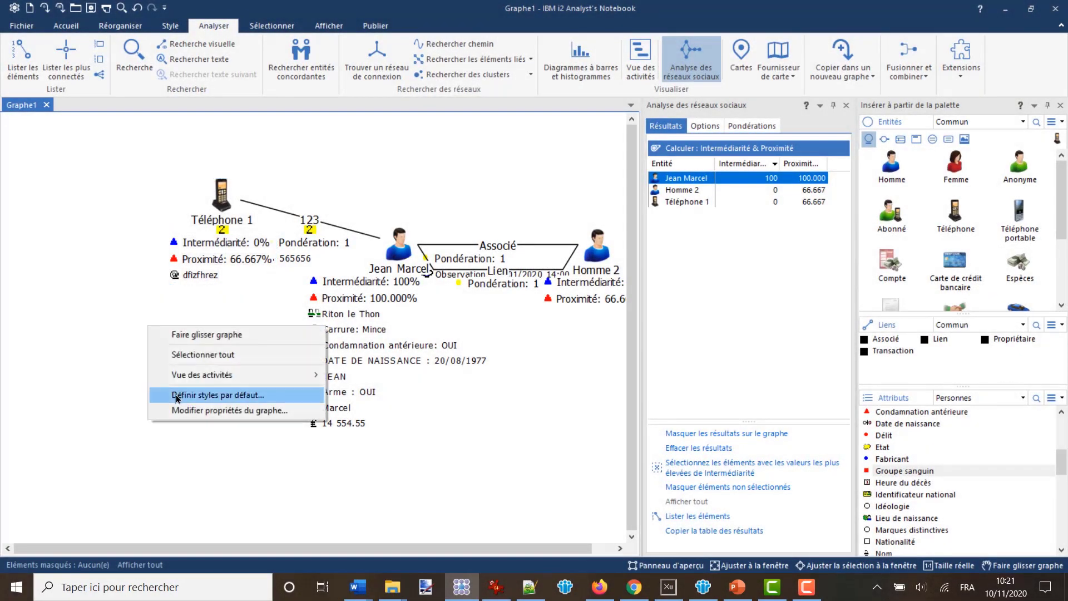
{"action": "left_click", "coordinate": [189, 415]}
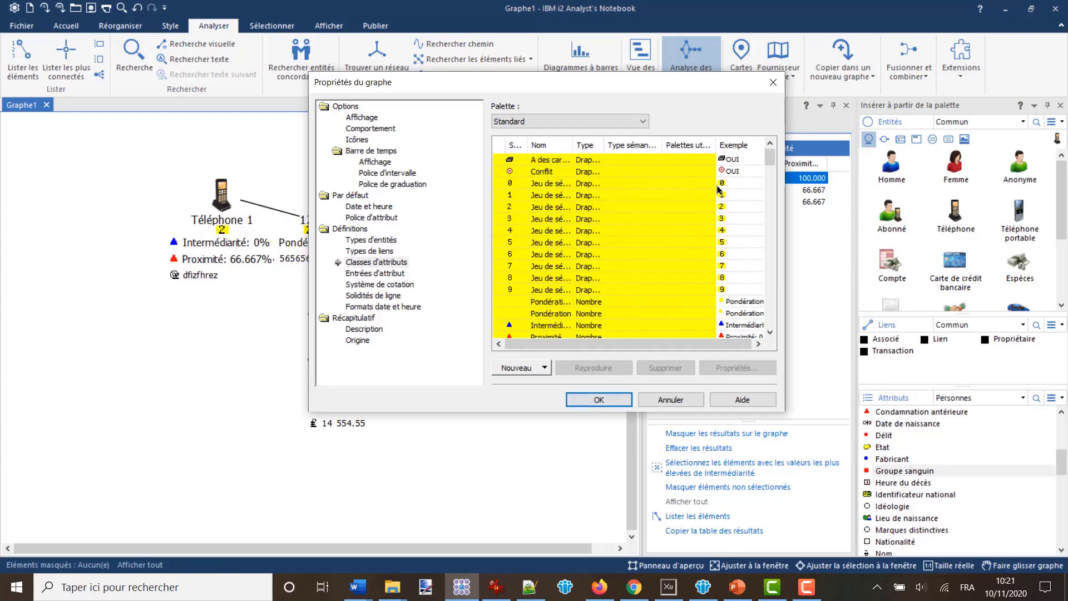
{"action": "mouse_move", "coordinate": [770, 159]}
{"action": "left_mouse_down"}
{"action": "mouse_move", "coordinate": [772, 171]}
{"action": "mouse_move", "coordinate": [780, 150]}
{"action": "left_mouse_up"}
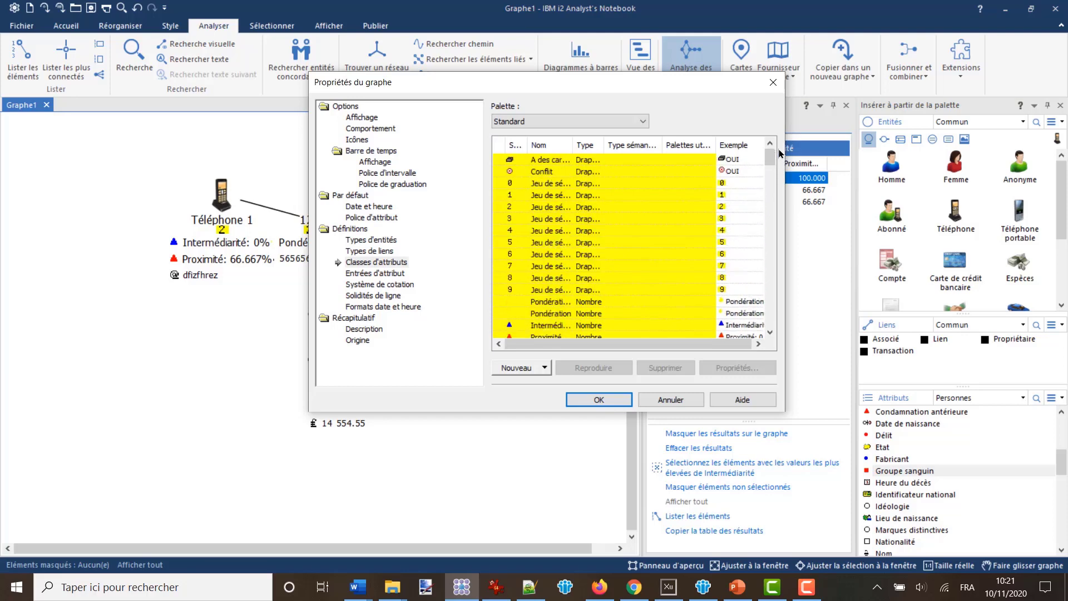